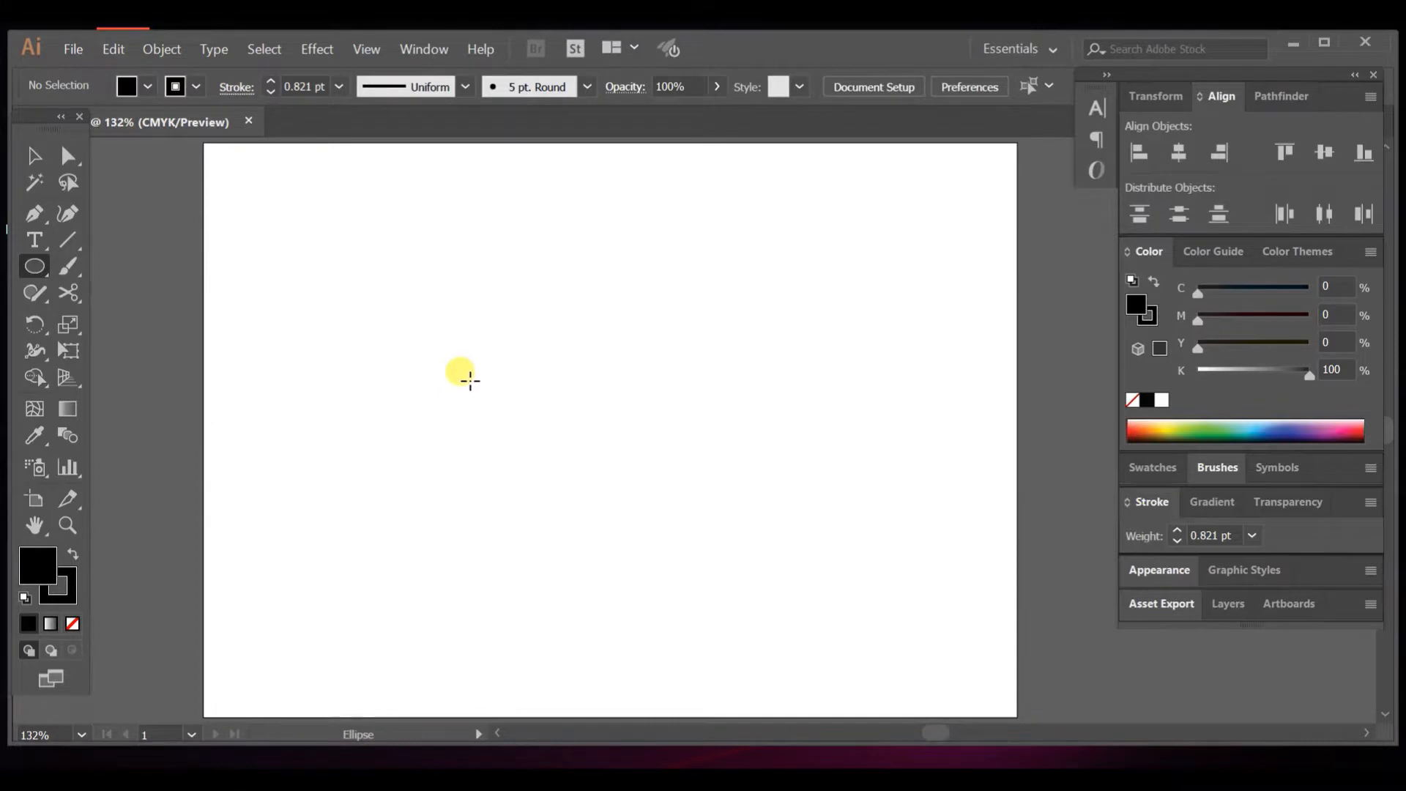
Step: Draw a circle with no fill and a black outline, and move it to the middle of the artboard
left_click_drag(467, 377, 575, 514)
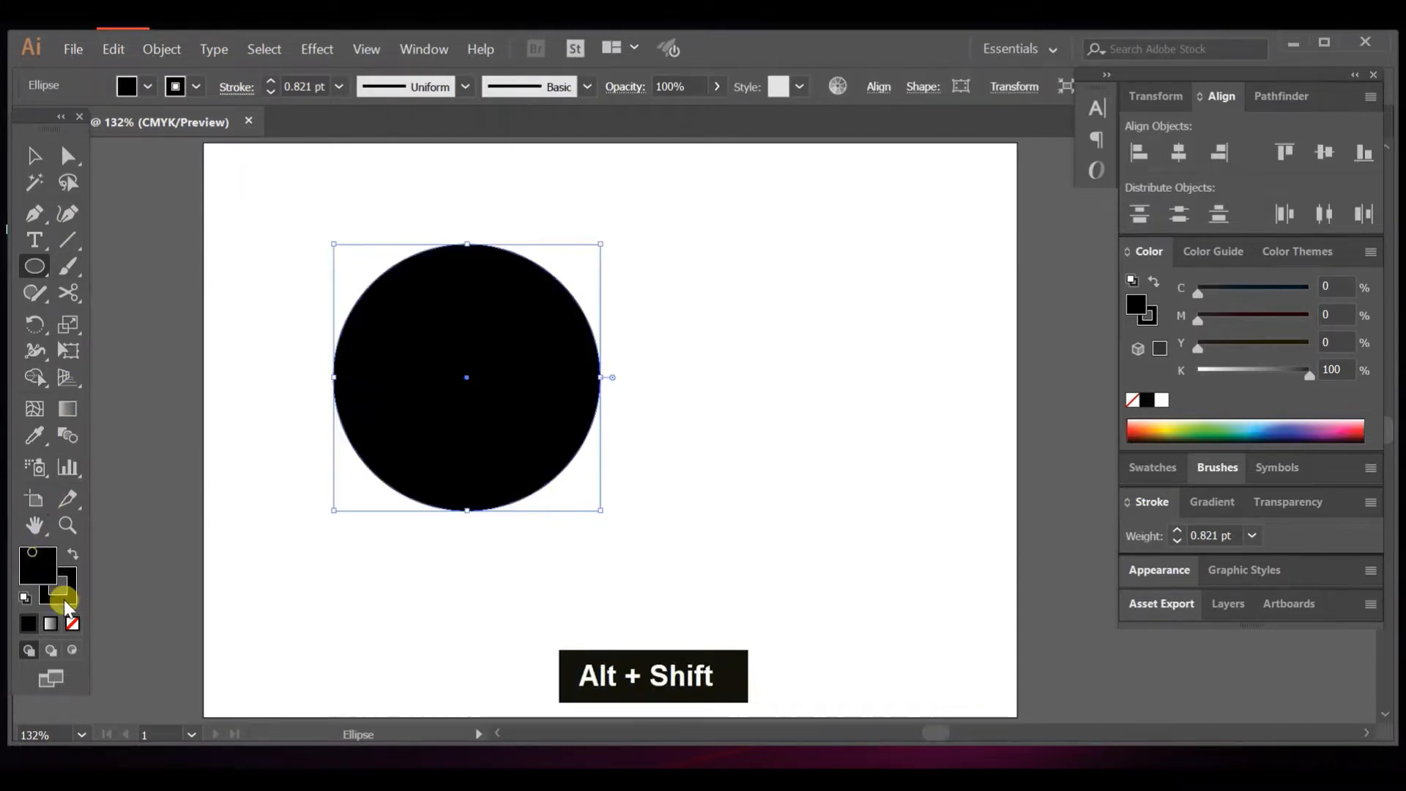
left_click(71, 623)
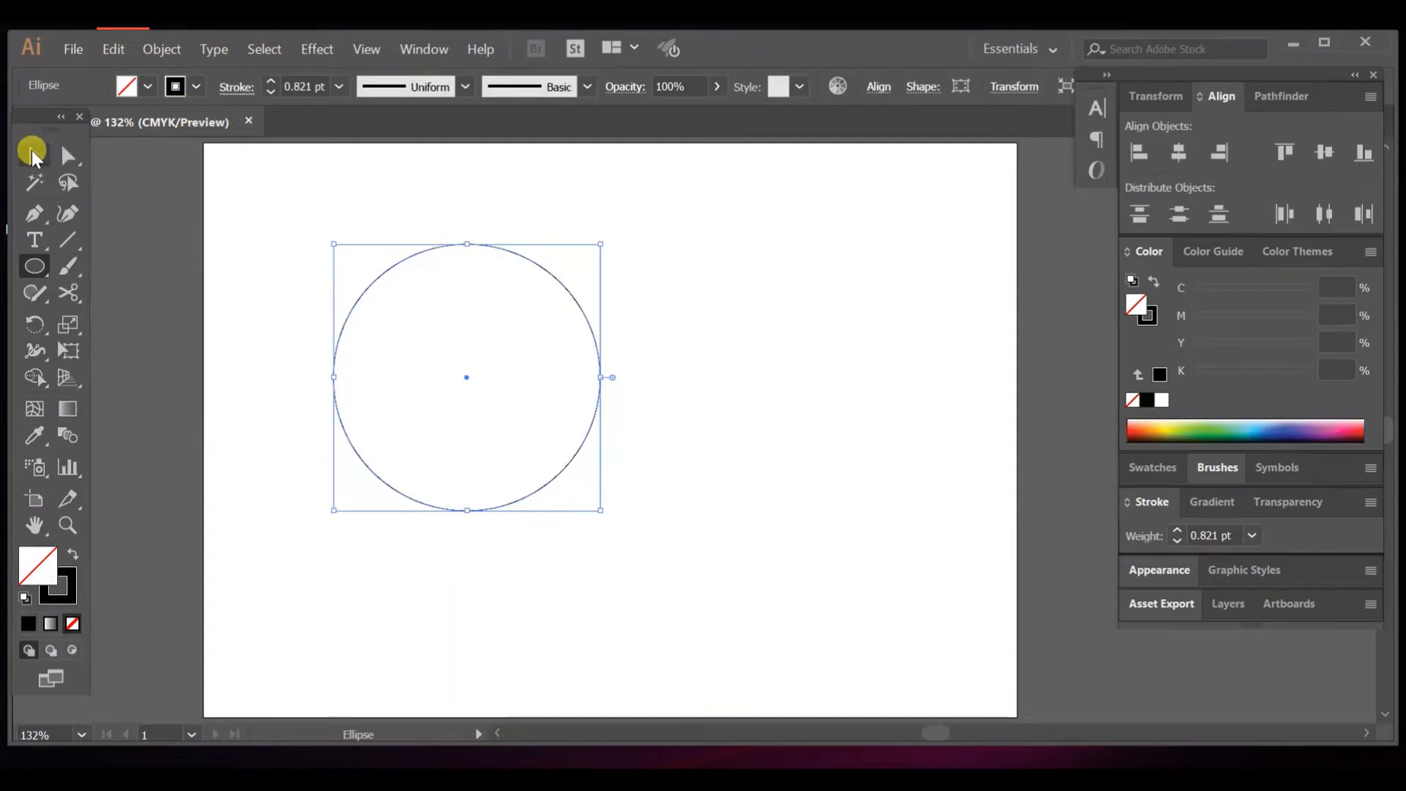
left_click(33, 154)
left_click_drag(594, 337, 748, 396)
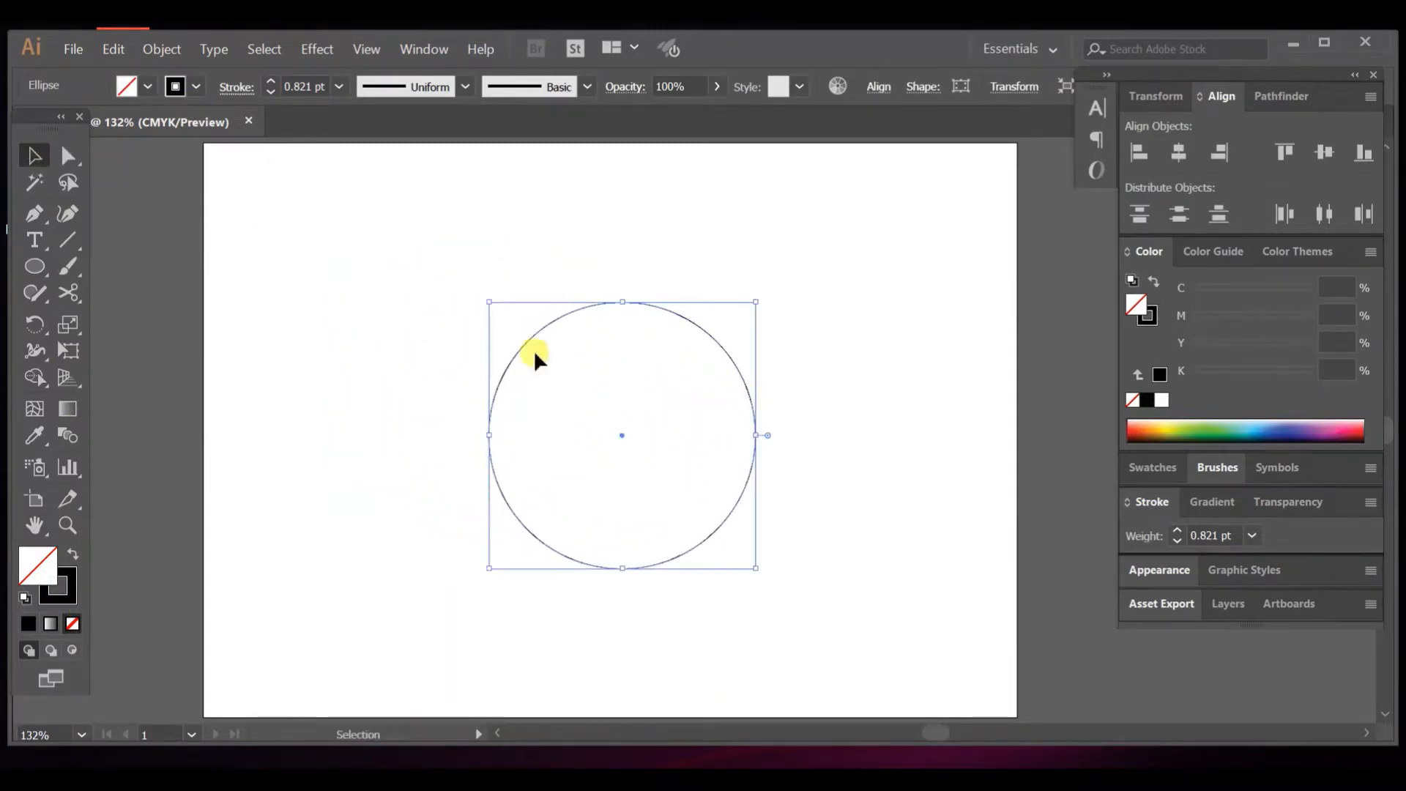
Step: Cut the circle's outline with Scissors at its upper-left and lower-left to separate the left arc
left_click(71, 295)
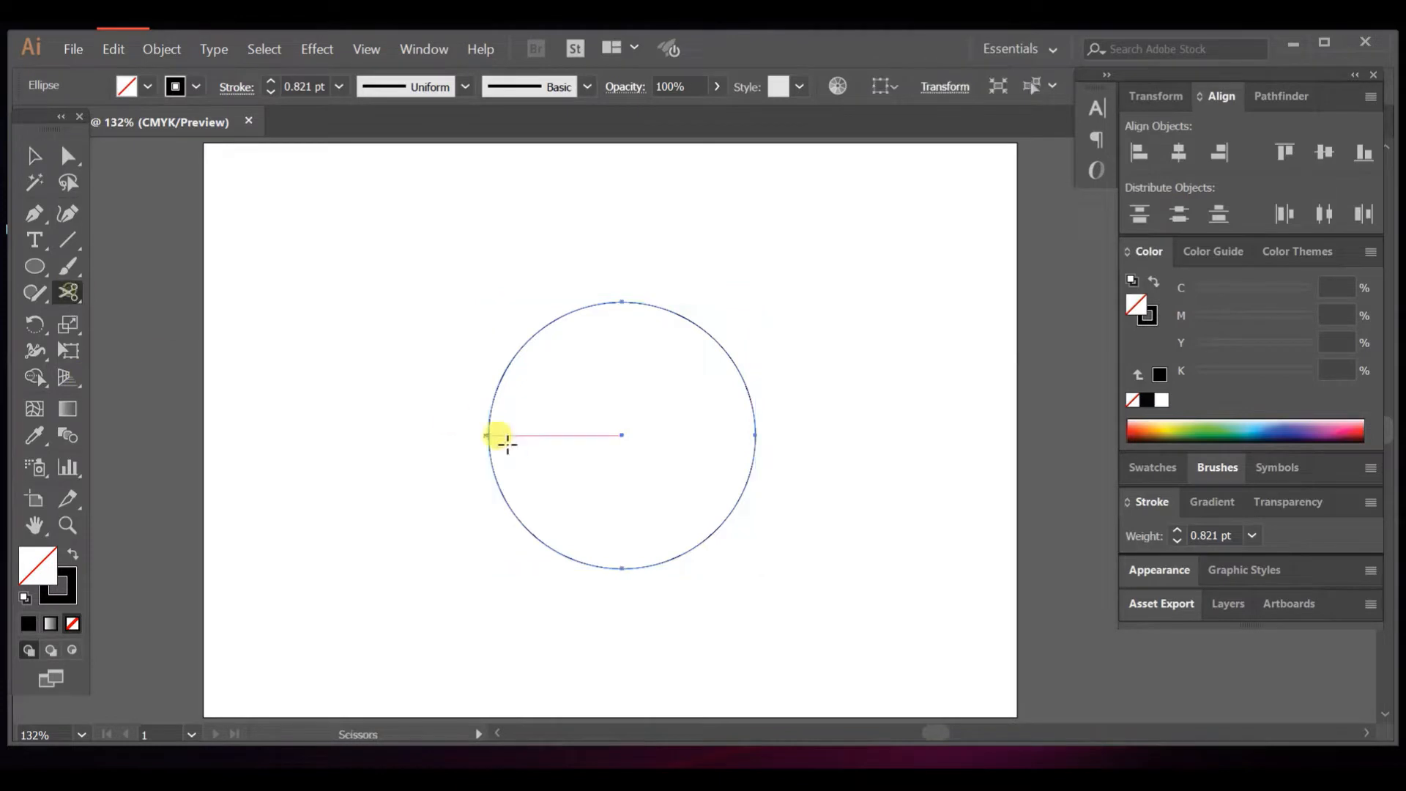
left_click(517, 358)
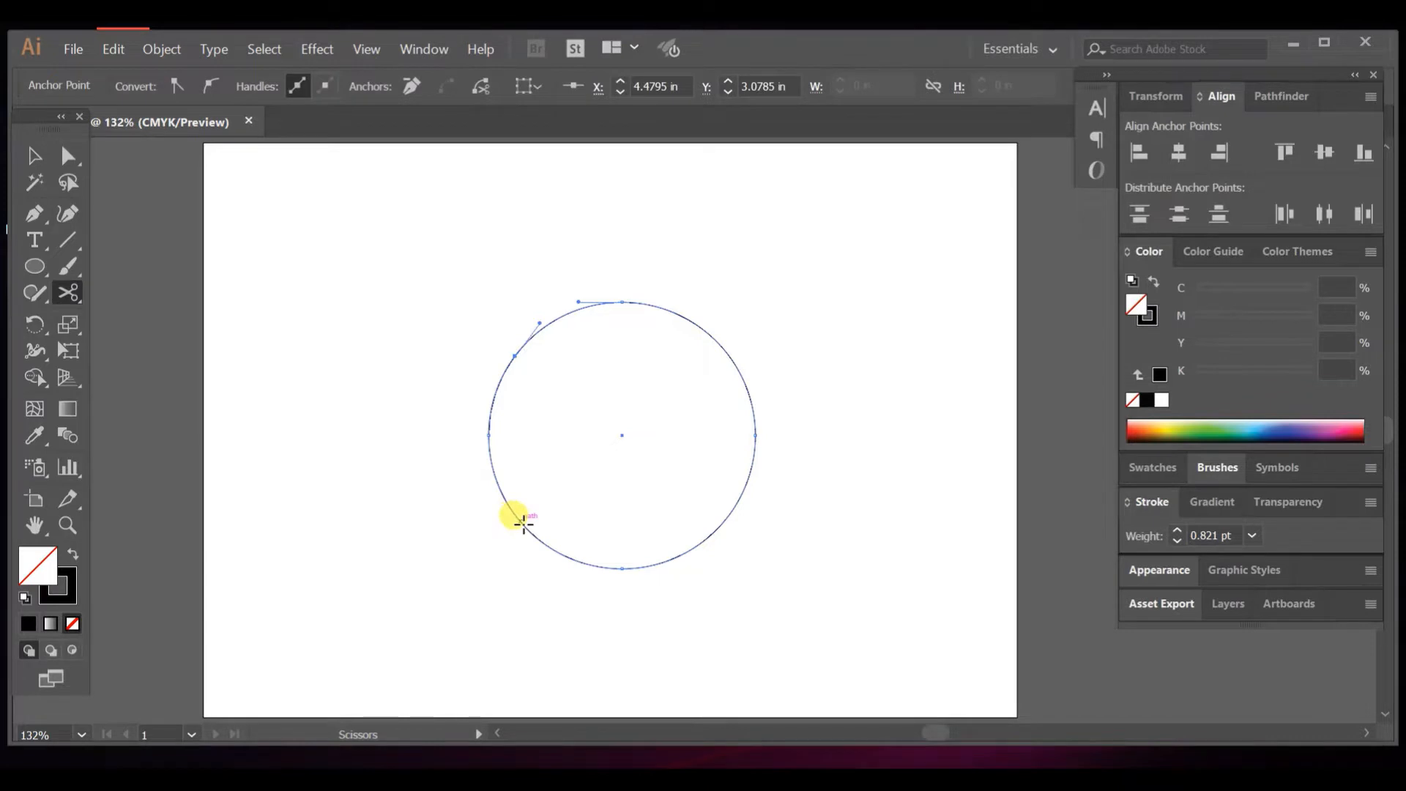
left_click(523, 522)
left_click(34, 156)
Step: Start vertical type along the separated left arc of the circle using the Vertical Type tool
left_click(35, 239)
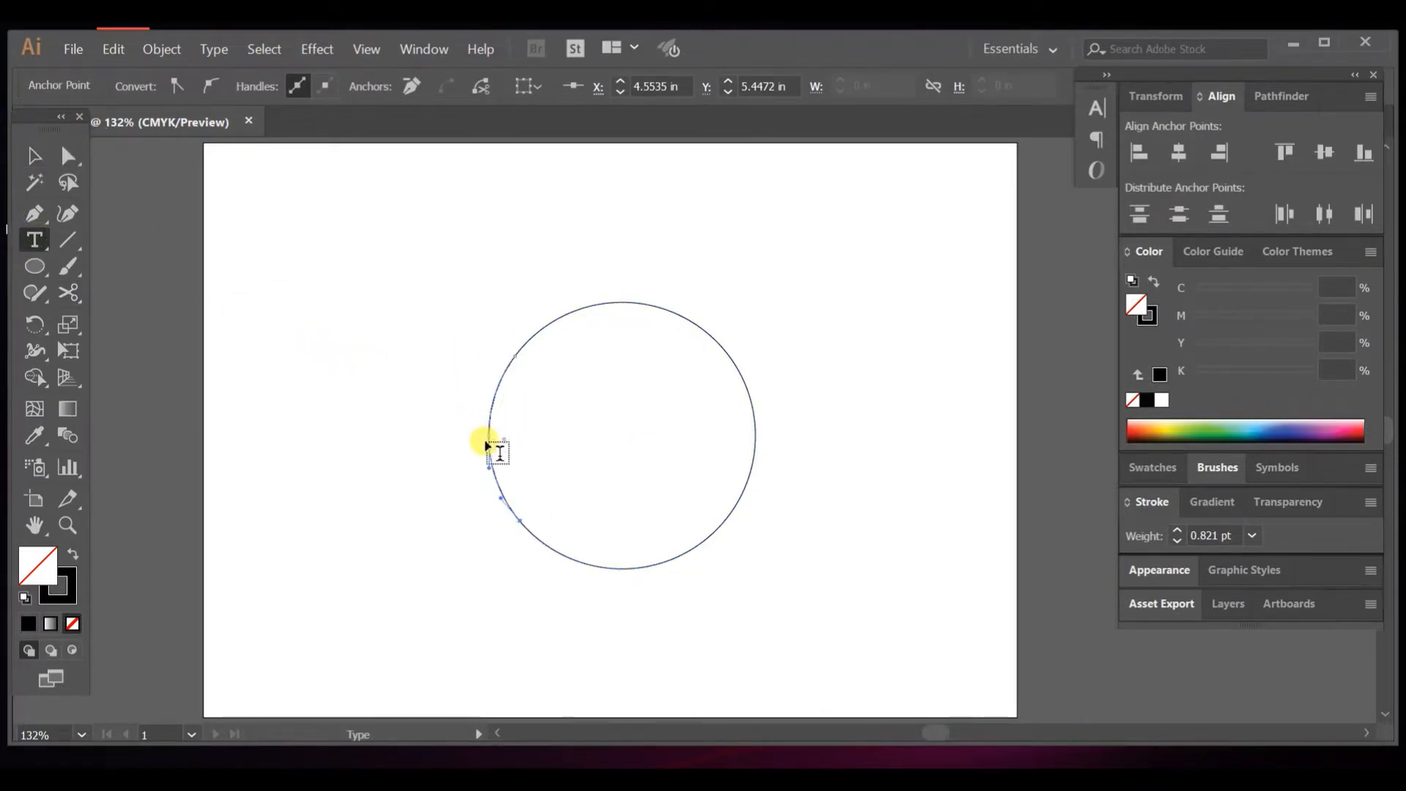
left_click(35, 239)
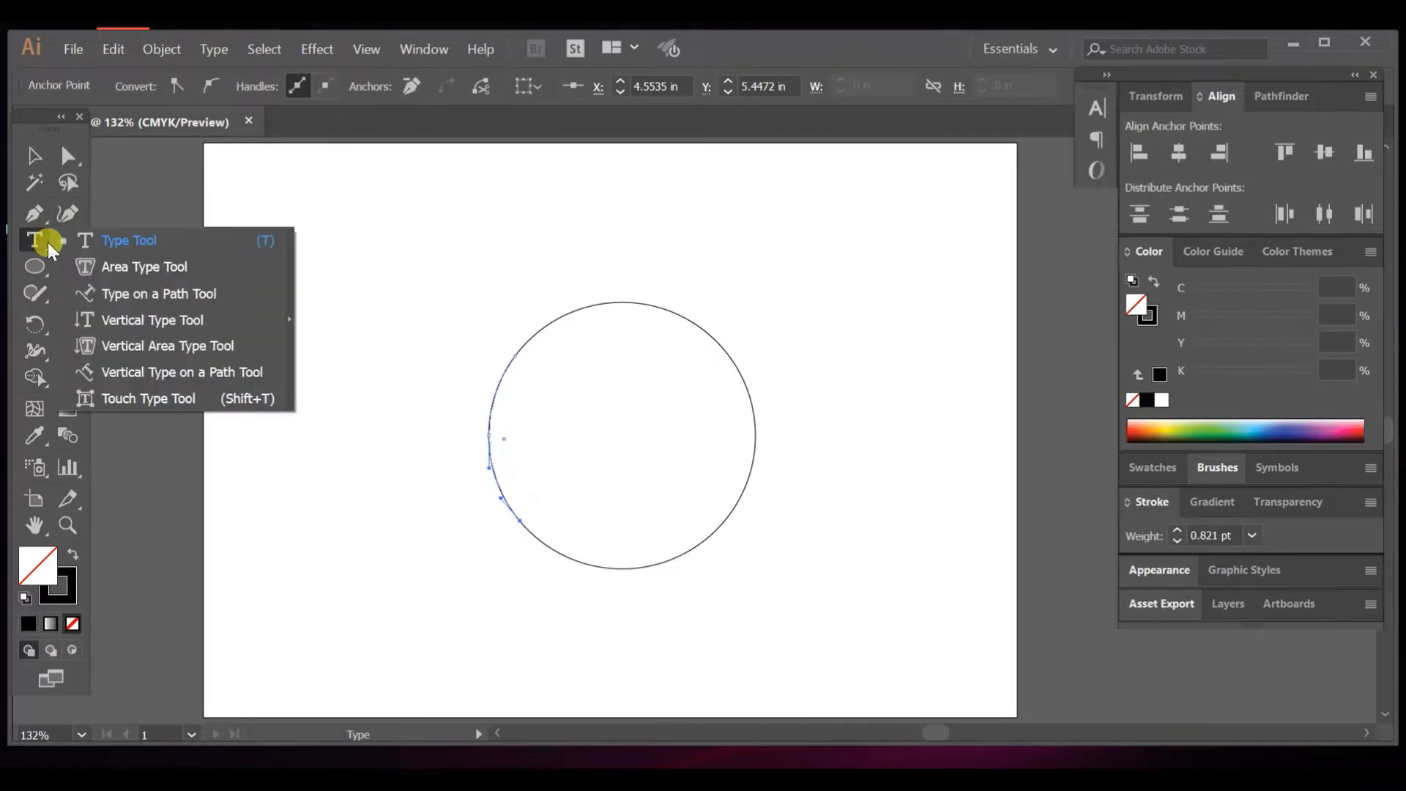
left_click(122, 321)
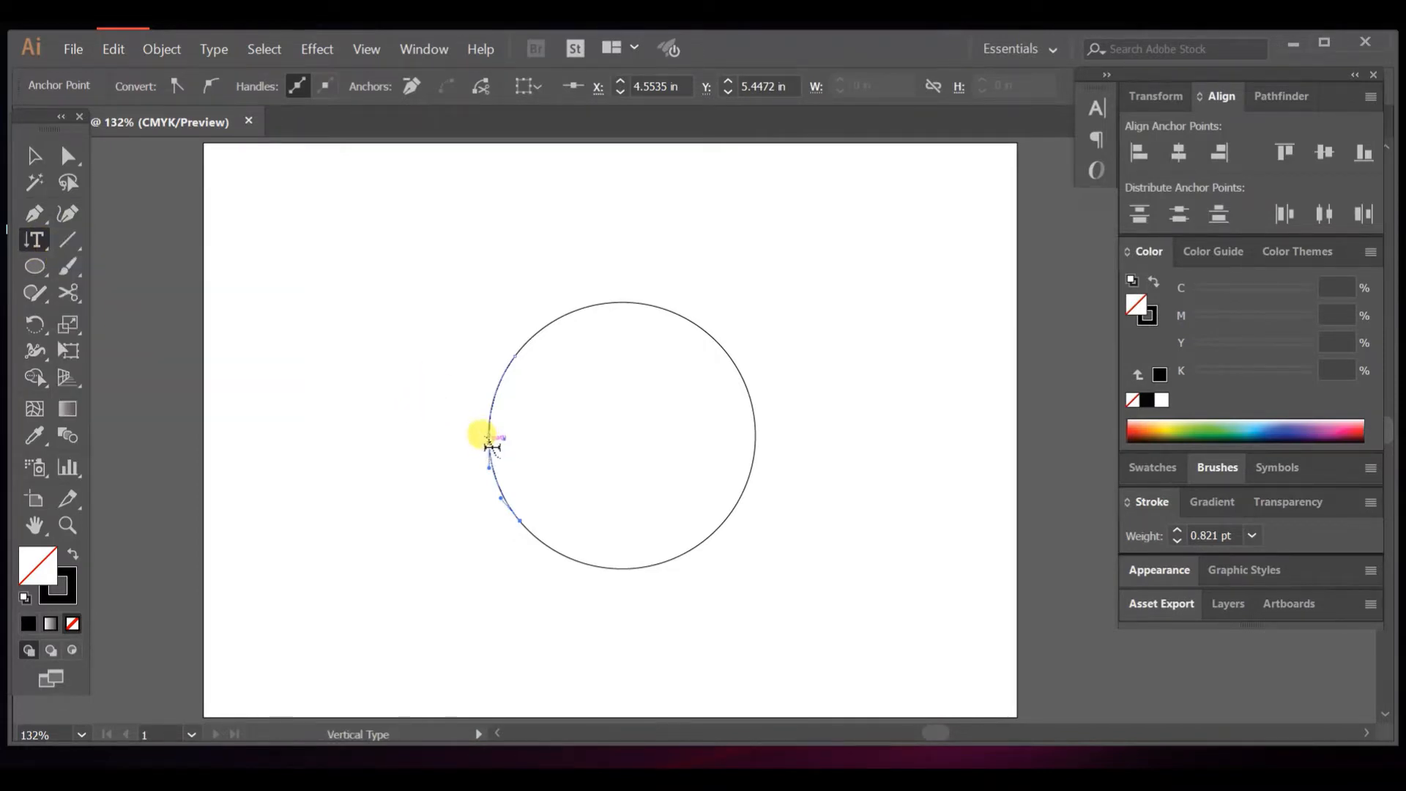
left_click(490, 446)
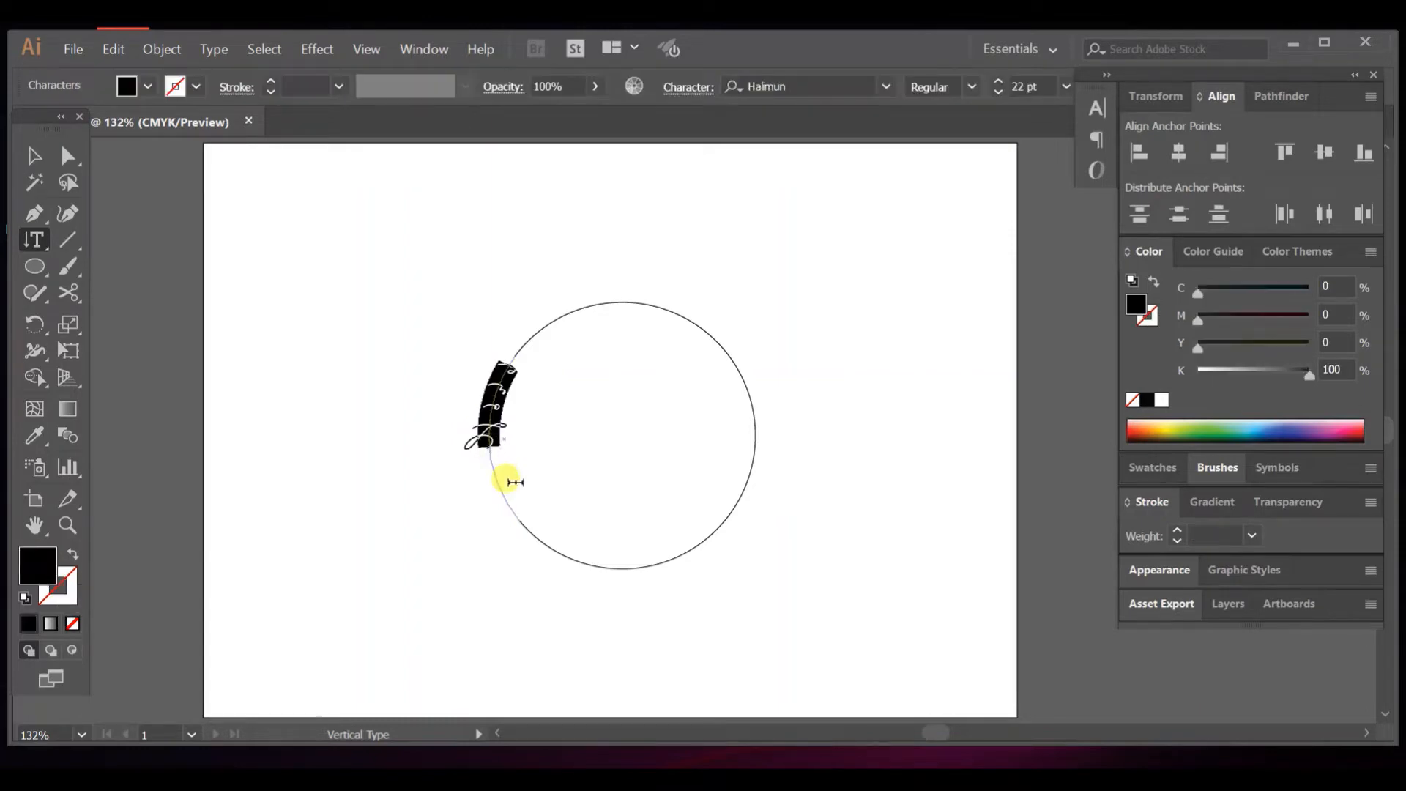
Step: Set the arc text's font to Arial Rounded MT Bold and enter the name in capital letters
left_click(887, 86)
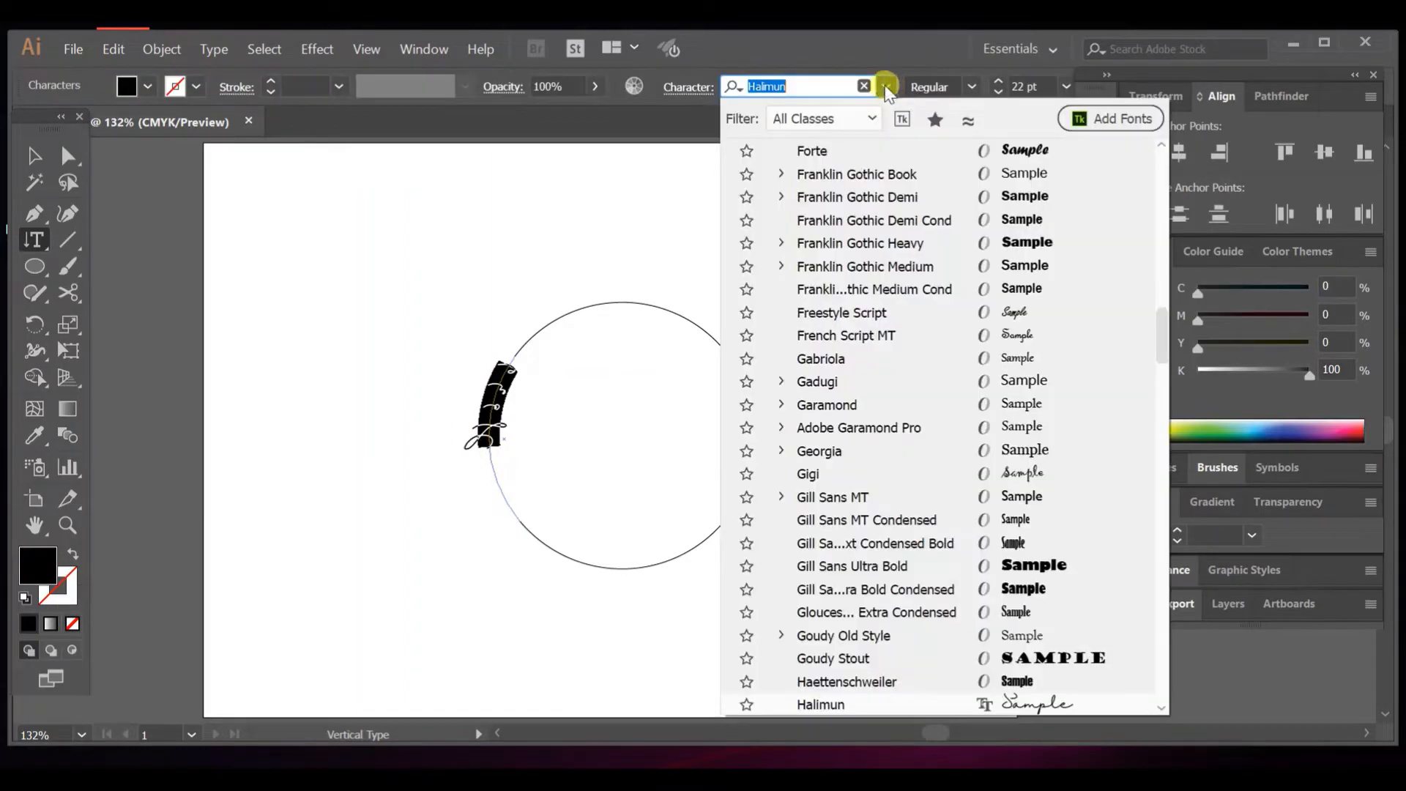
scroll(978, 306, "up", 10)
scroll(983, 220, "up", 5)
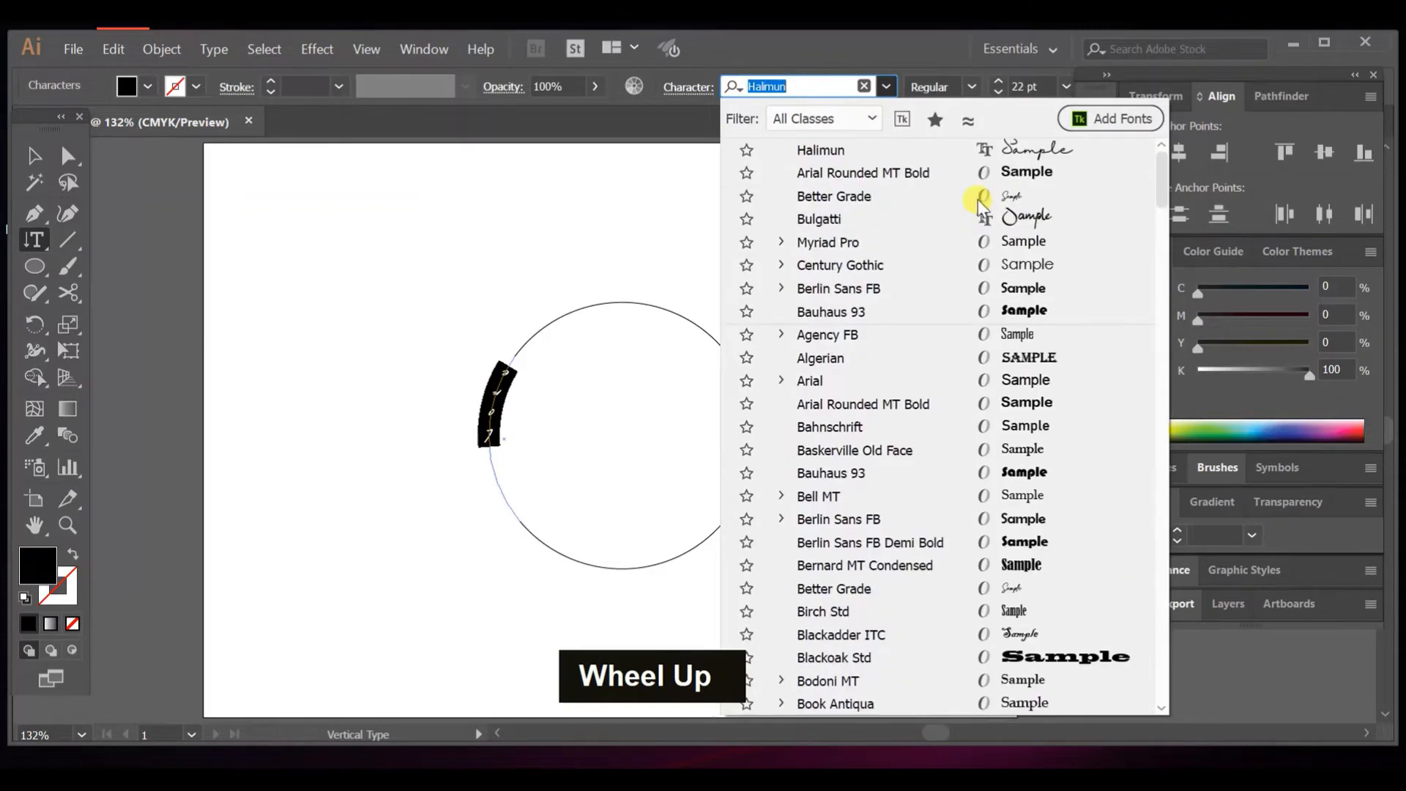
left_click(1021, 170)
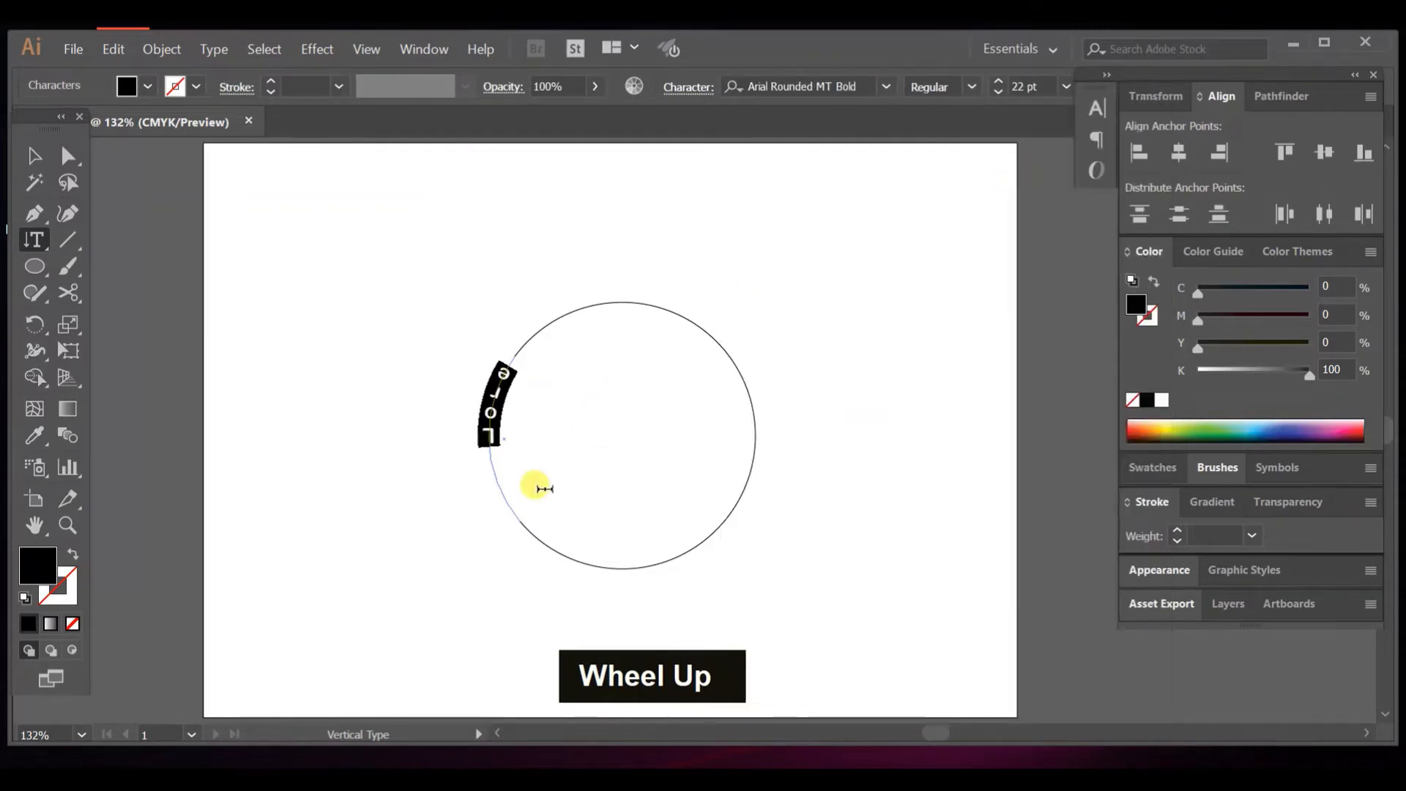
type("S")
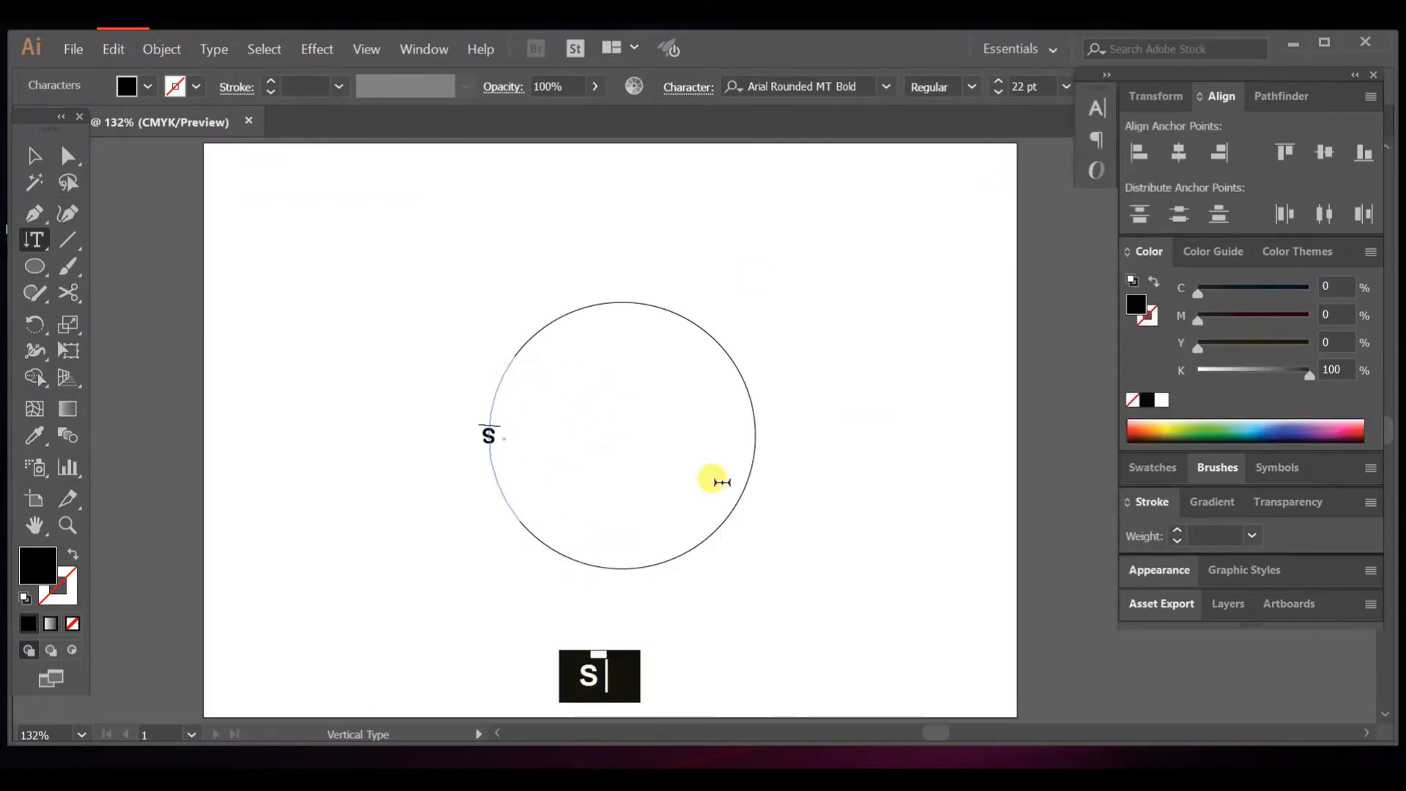
type("HOHAG")
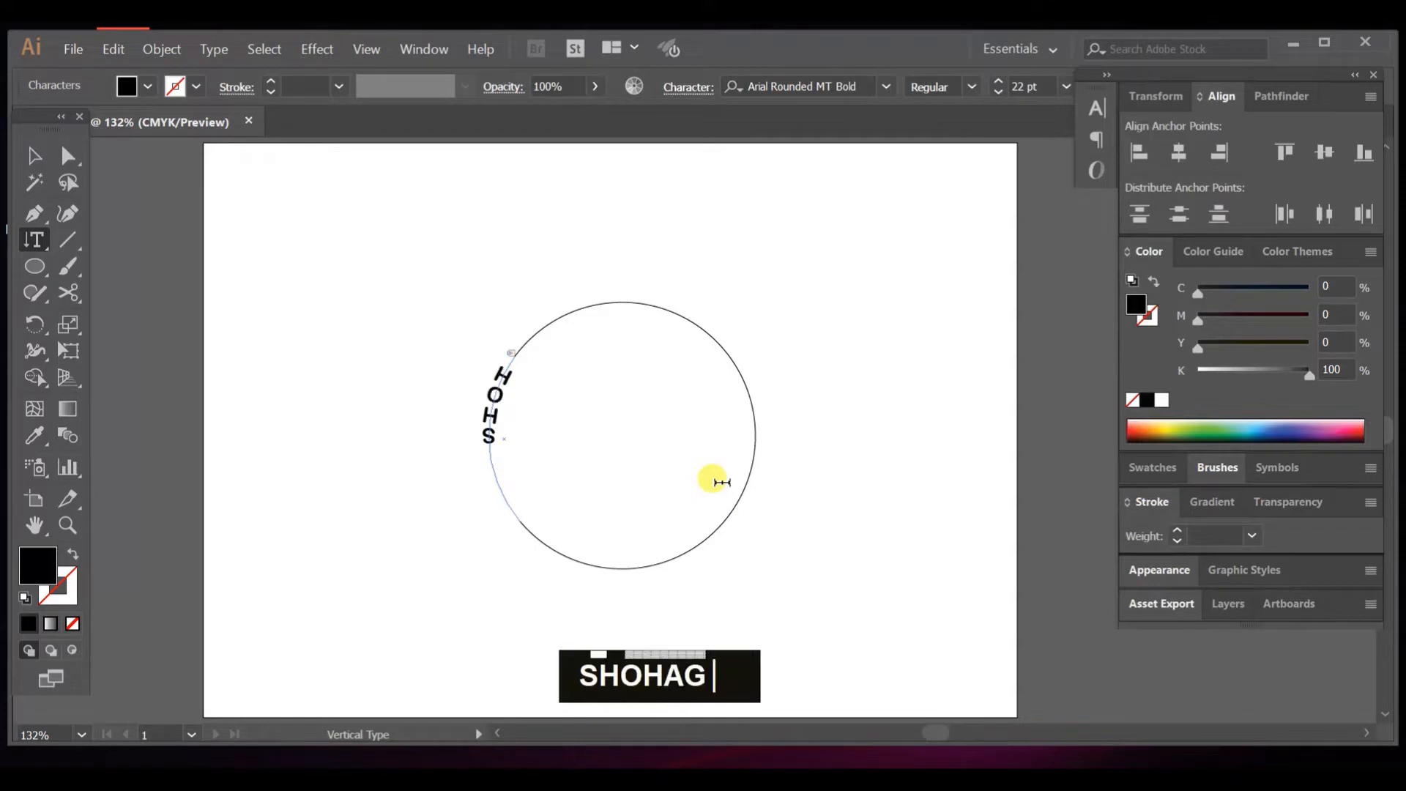
Step: Reverse the lettering's direction along the arc to read downward, and shift its start and end so the whole name fits
left_click(30, 155)
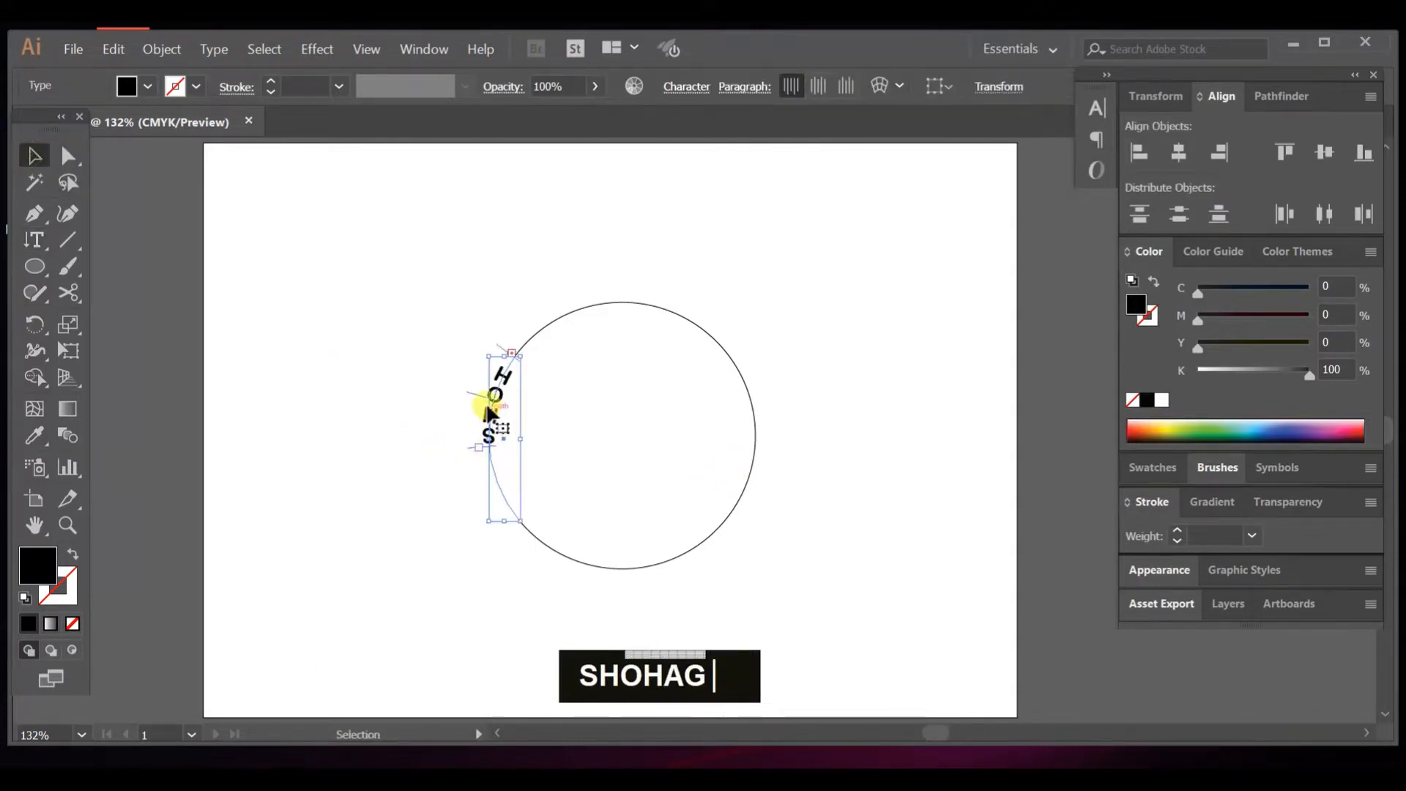
left_click_drag(485, 405, 496, 467)
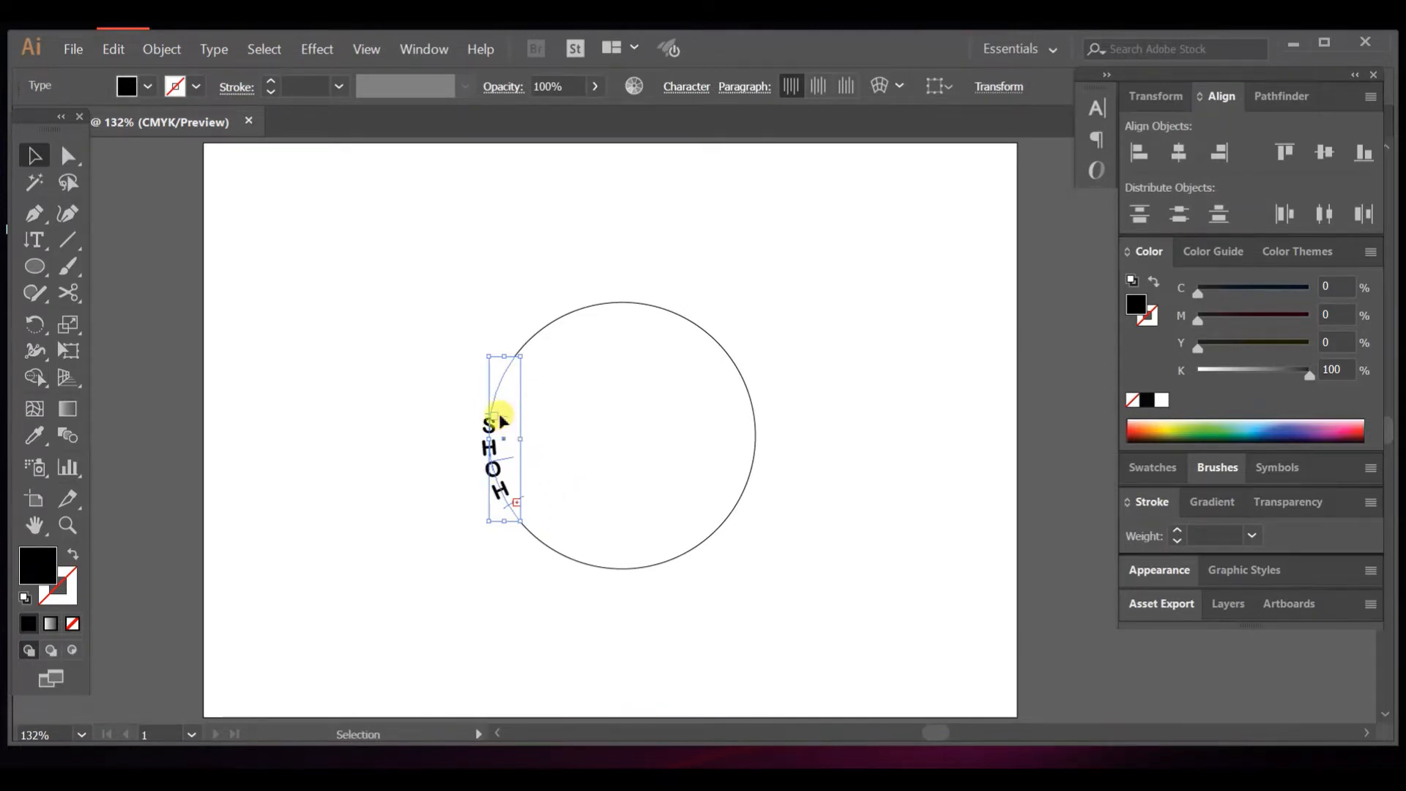
left_click_drag(500, 414, 510, 368)
left_click_drag(506, 506, 511, 522)
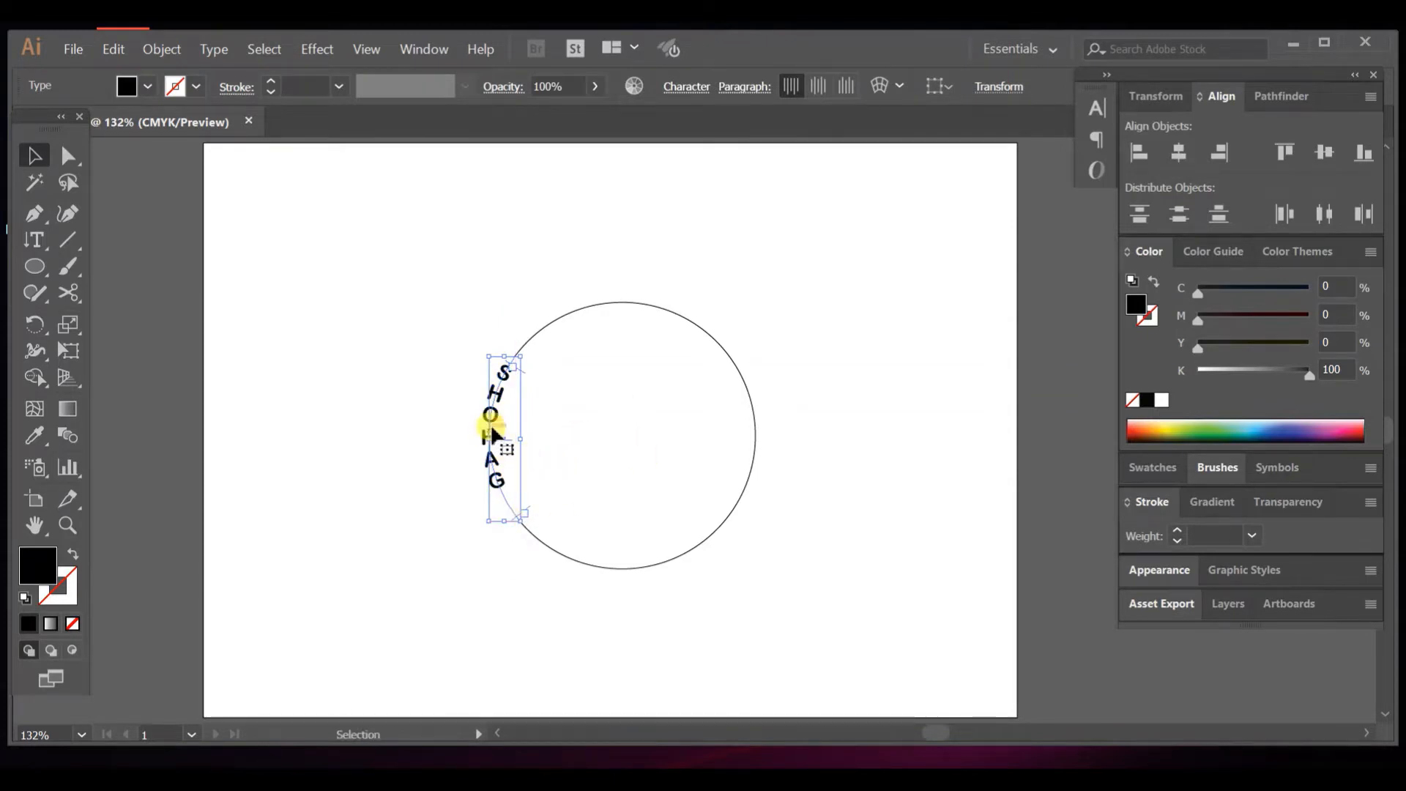
left_click_drag(501, 445, 504, 493)
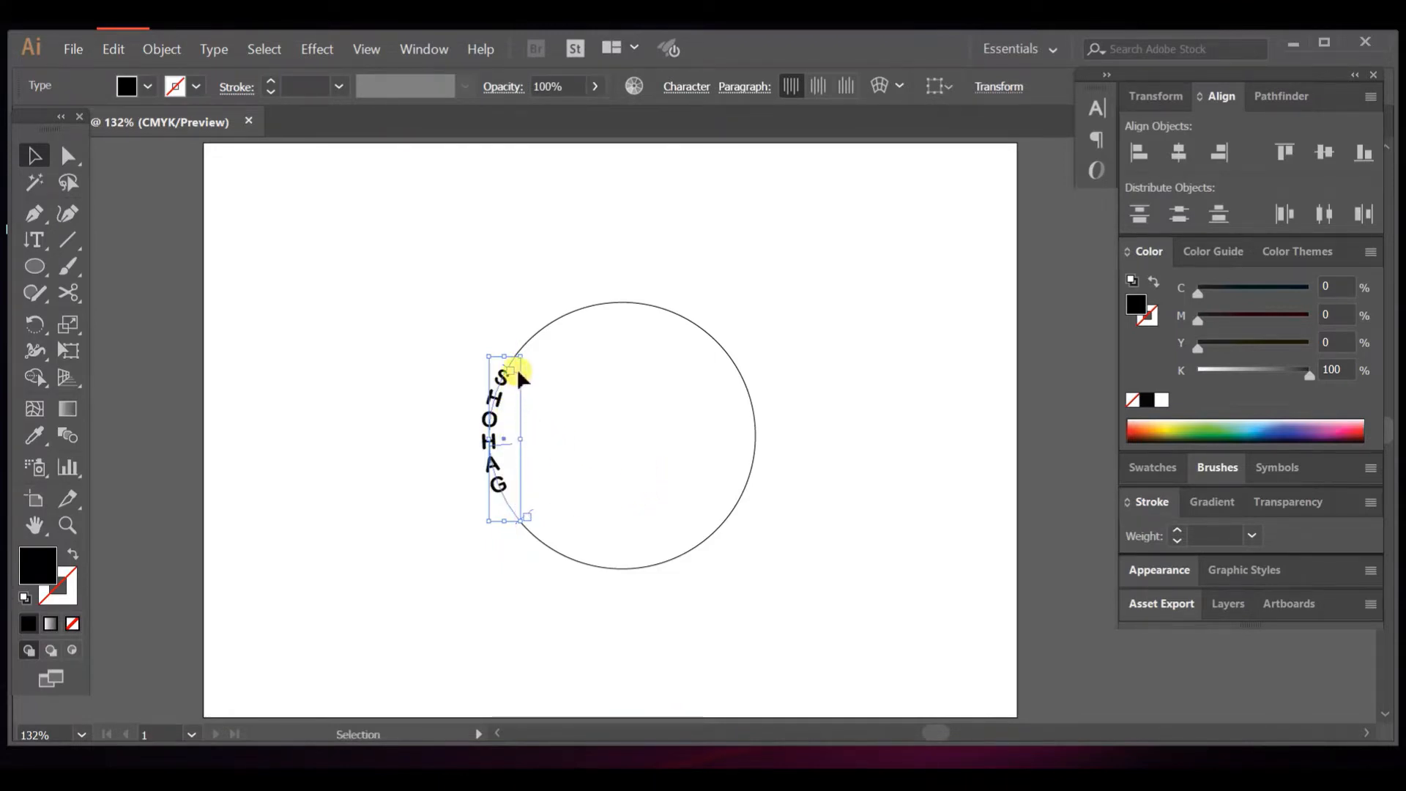
left_click_drag(515, 377, 516, 373)
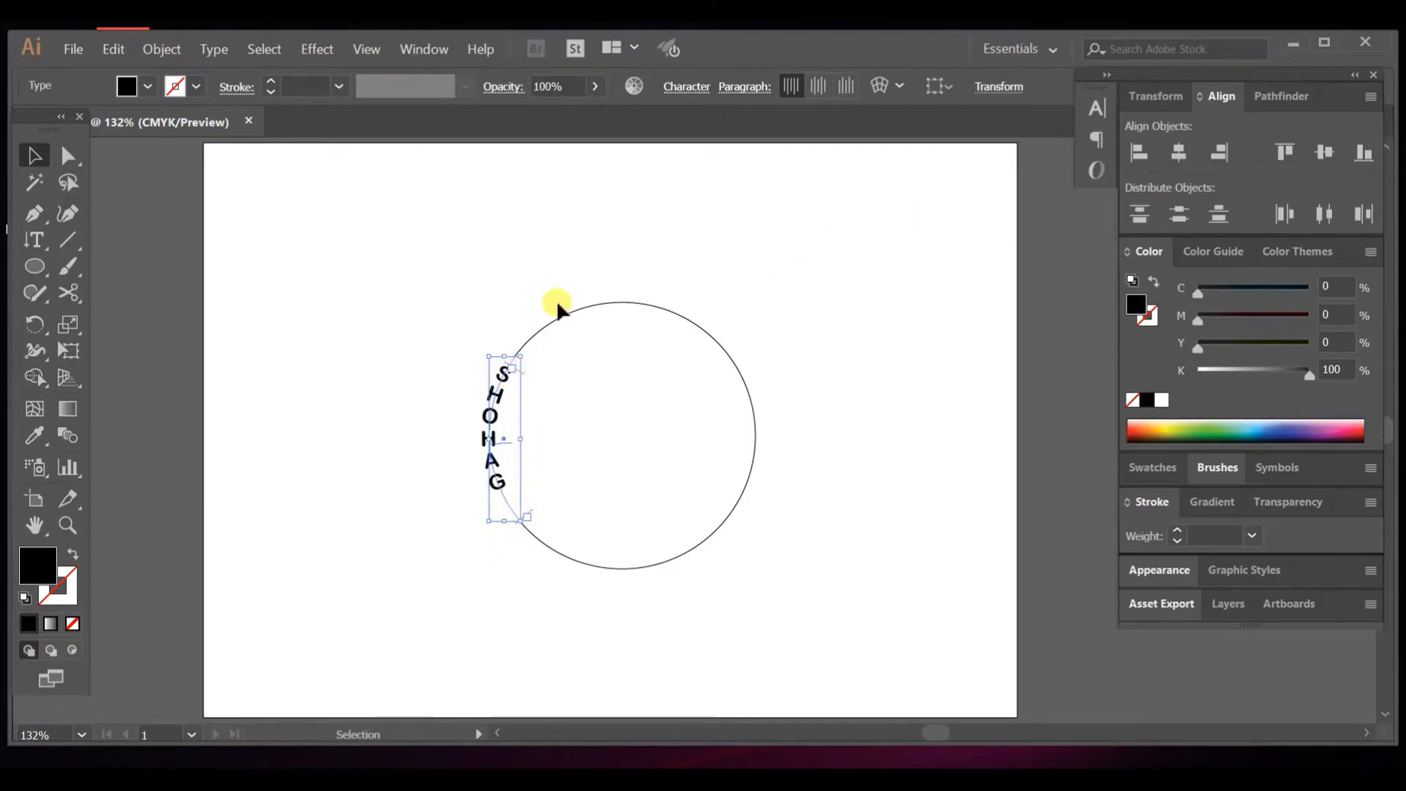
Step: Set the arc lettering's font size to 18 pt
left_click(1093, 111)
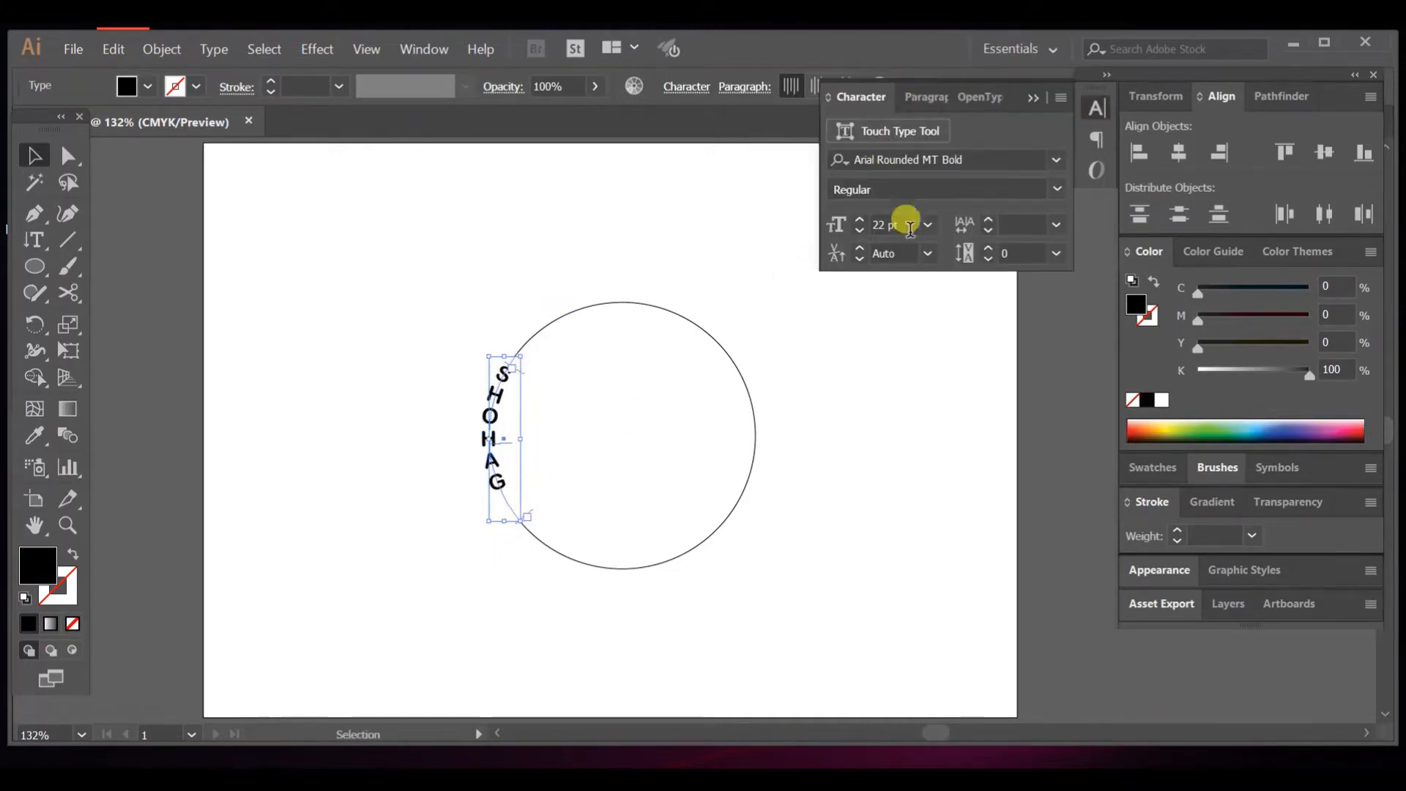
double_click(858, 220)
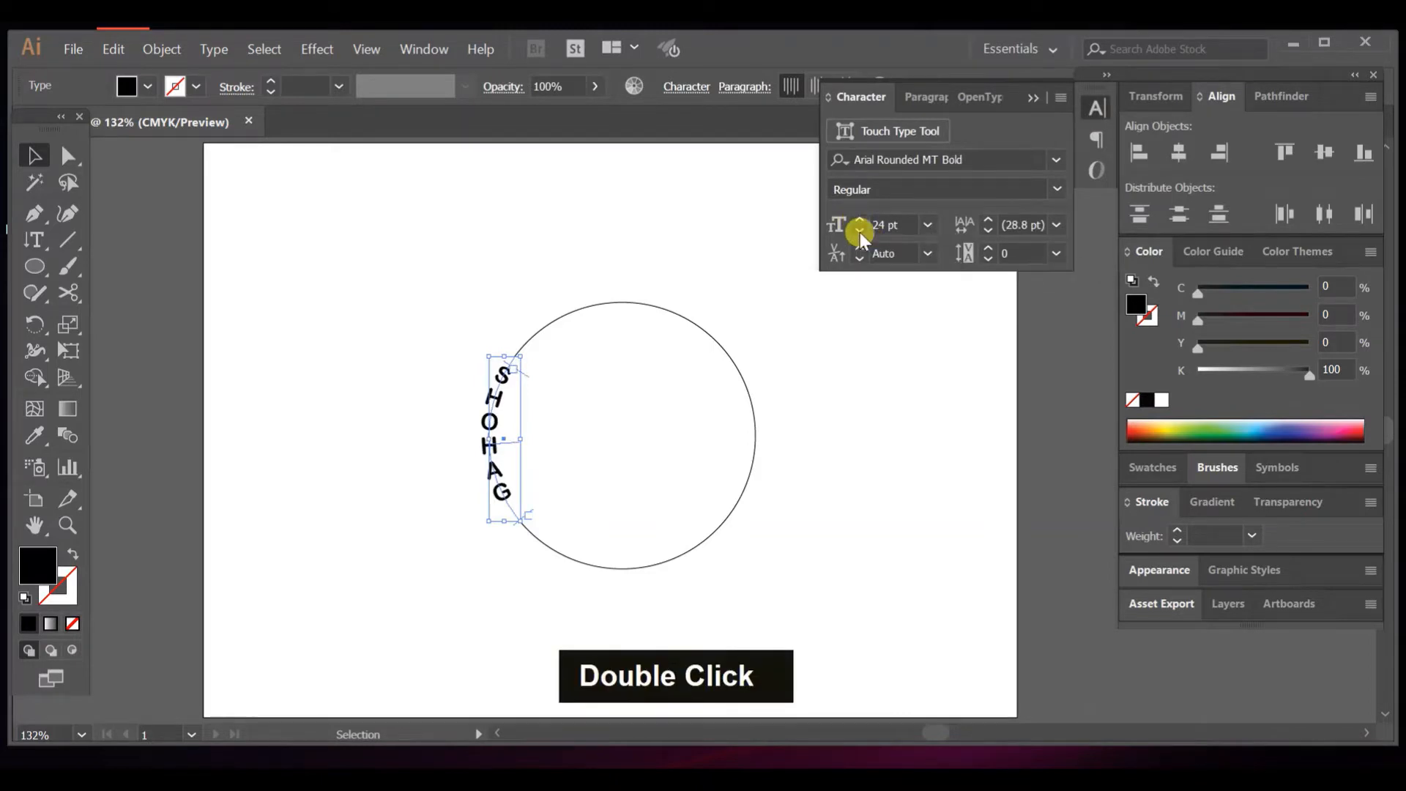
left_click(860, 232)
left_click(859, 231)
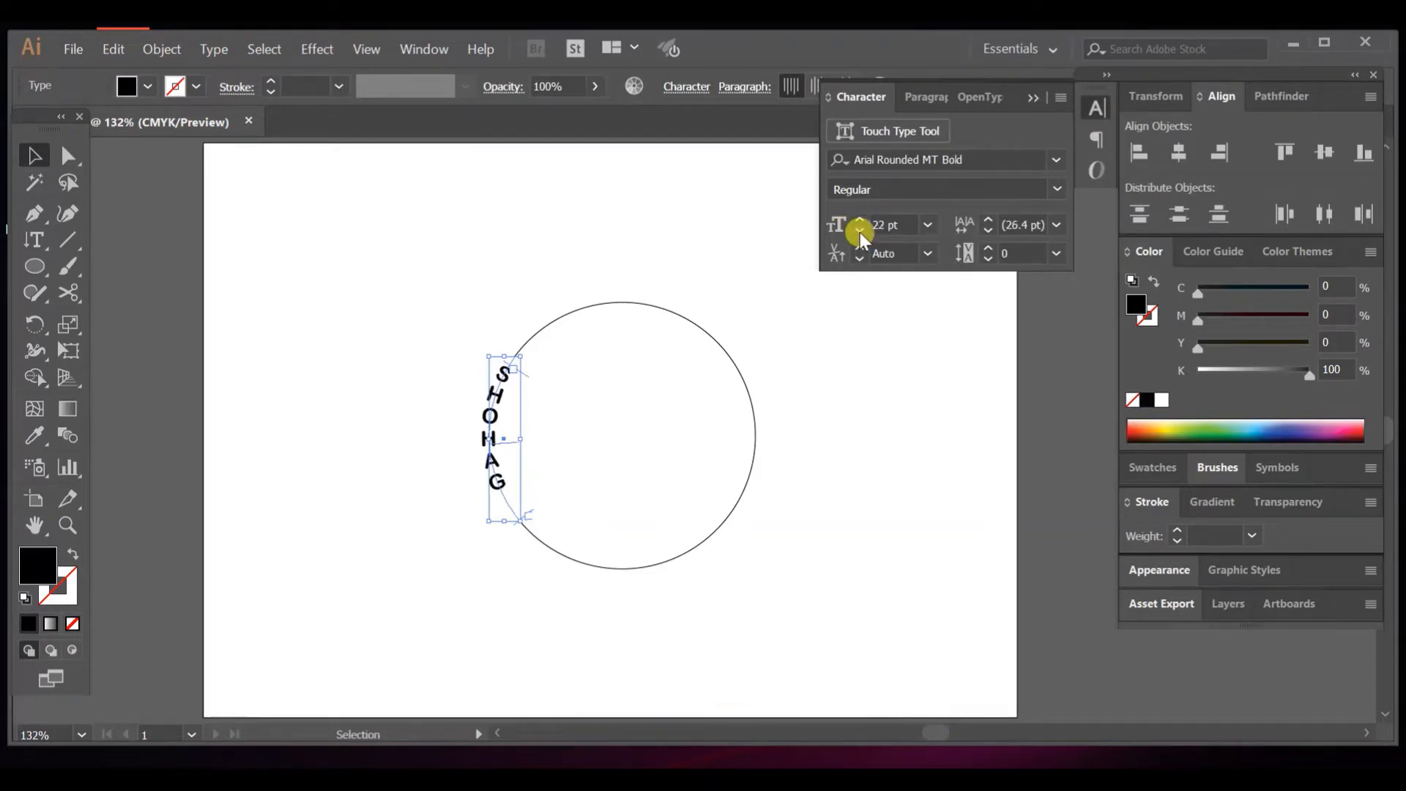
double_click(860, 231)
double_click(859, 231)
left_click(860, 231)
left_click(860, 232)
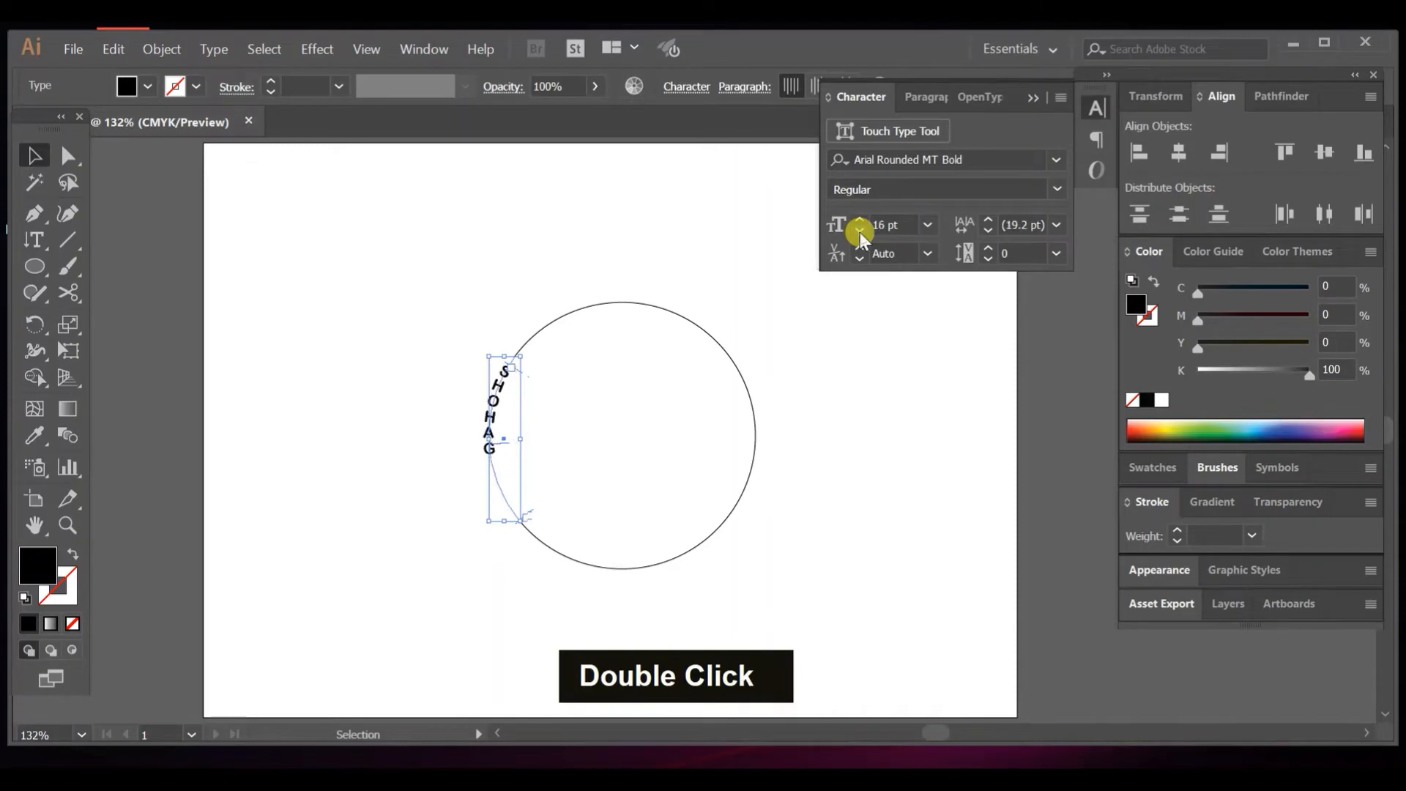
double_click(860, 219)
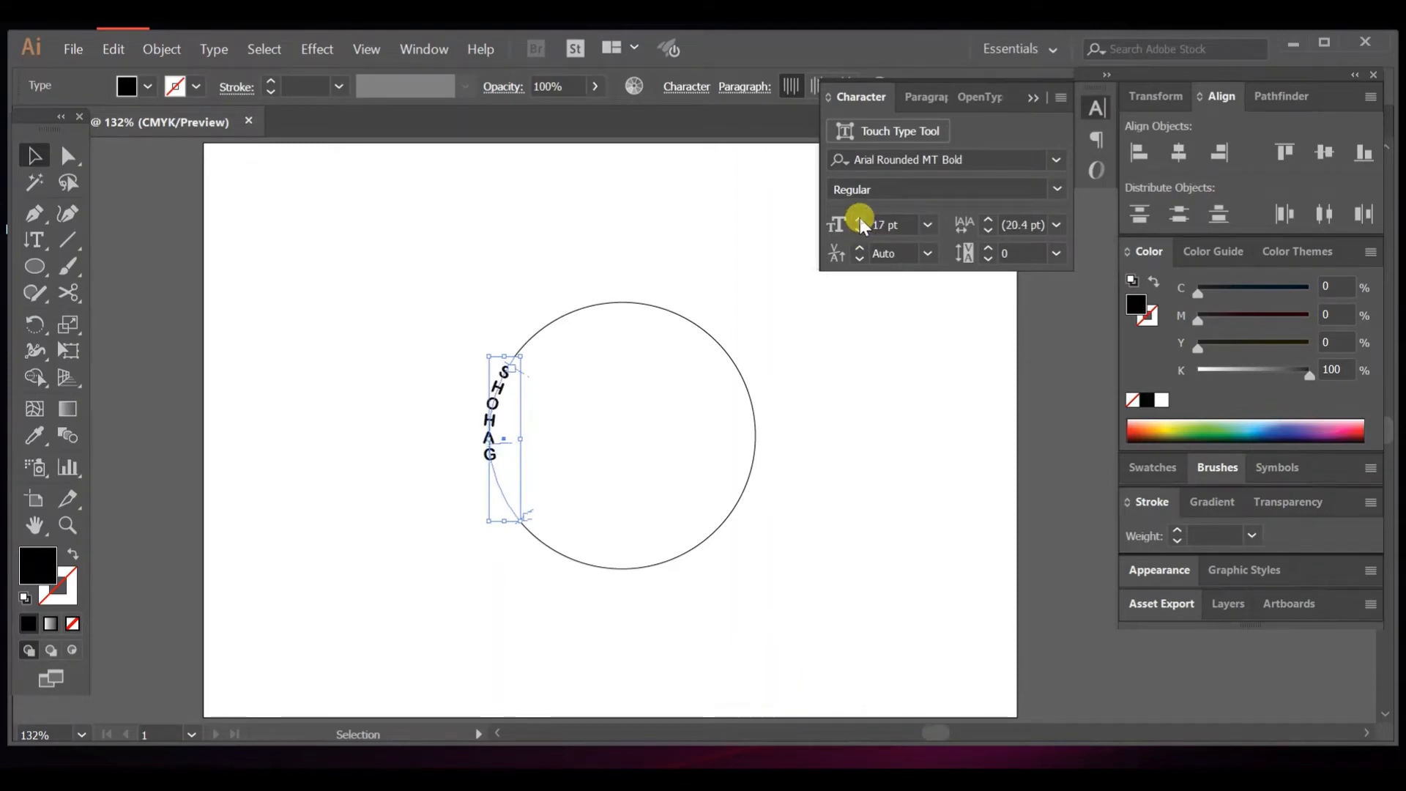
Step: Increase the arc lettering's tracking to 500
left_click(1055, 253)
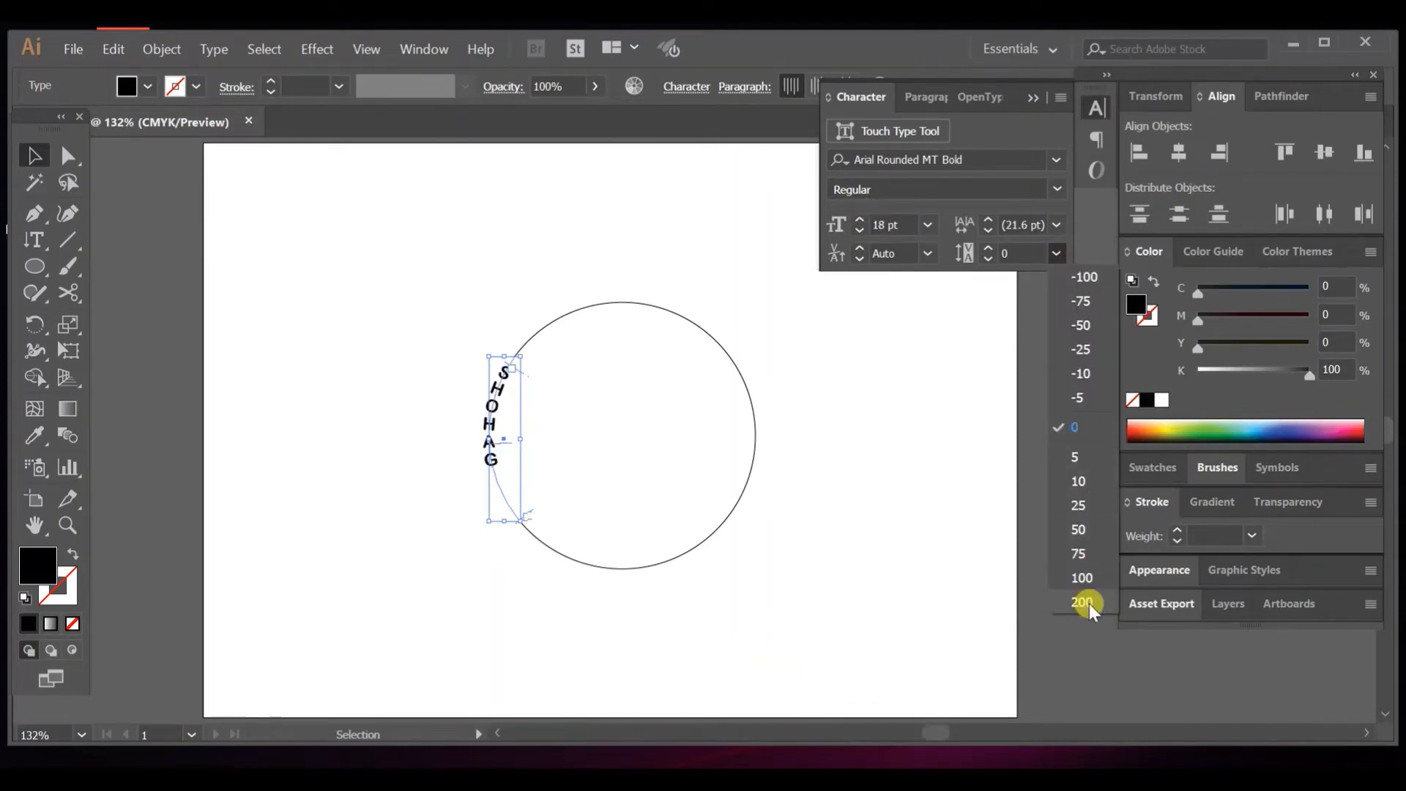
left_click(1088, 603)
left_click(1031, 251)
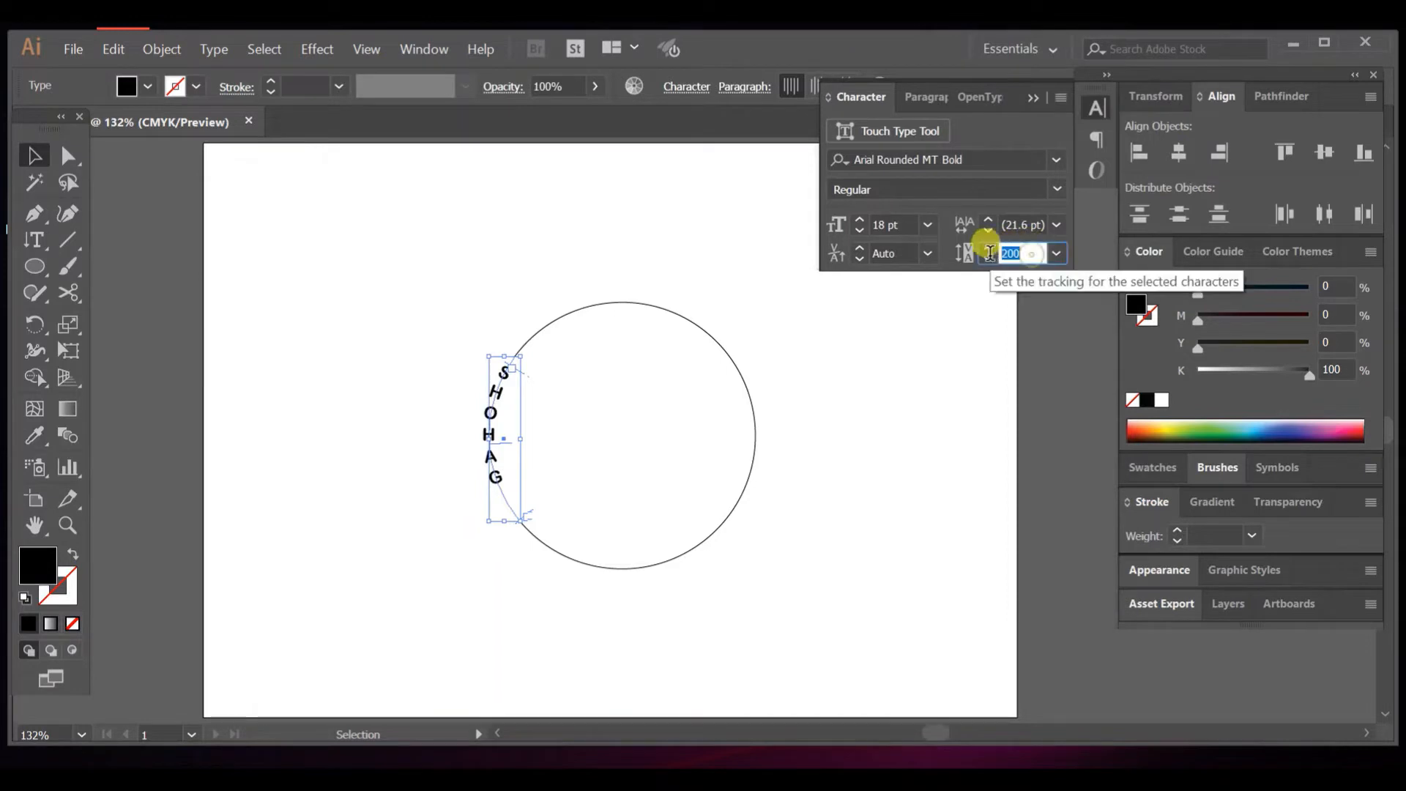
type("500")
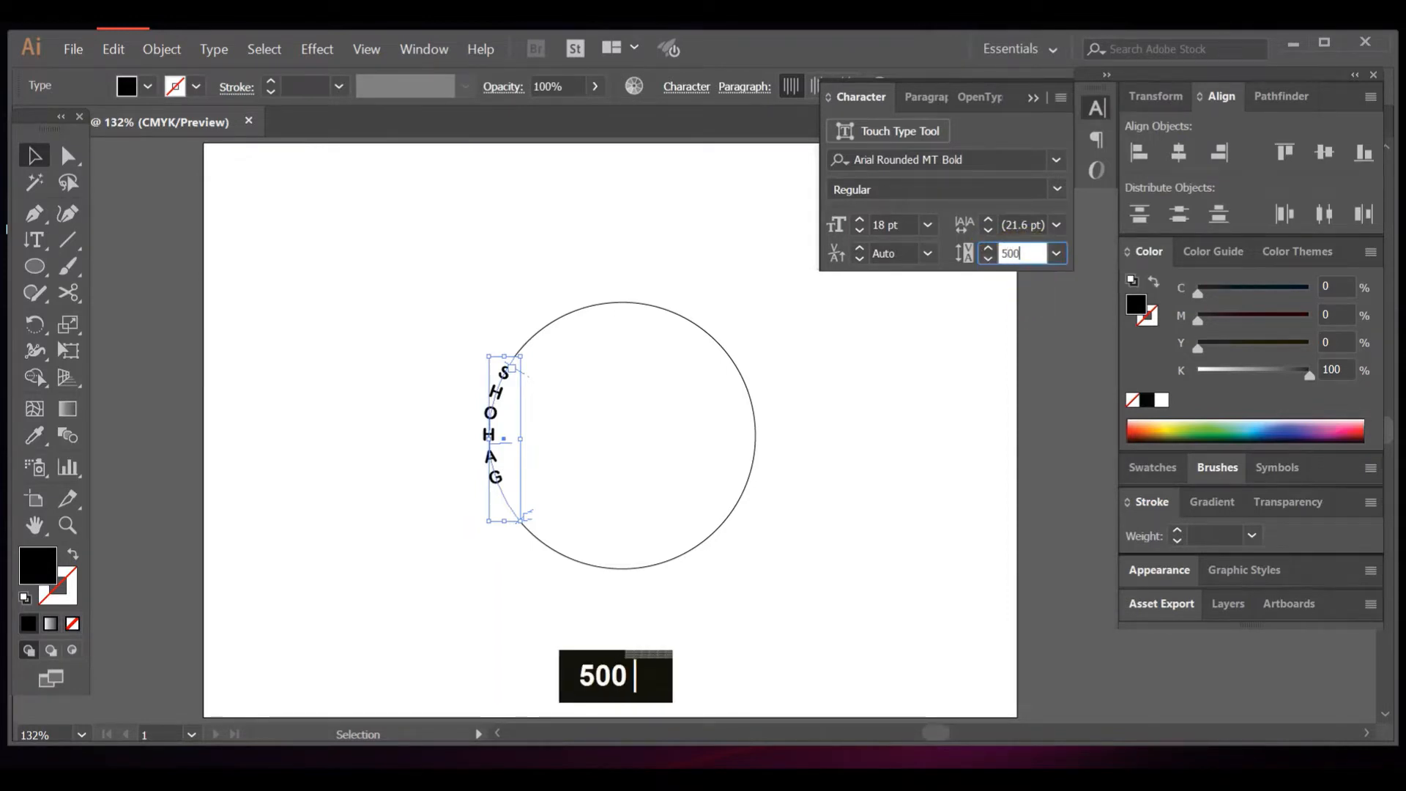
left_click(981, 483)
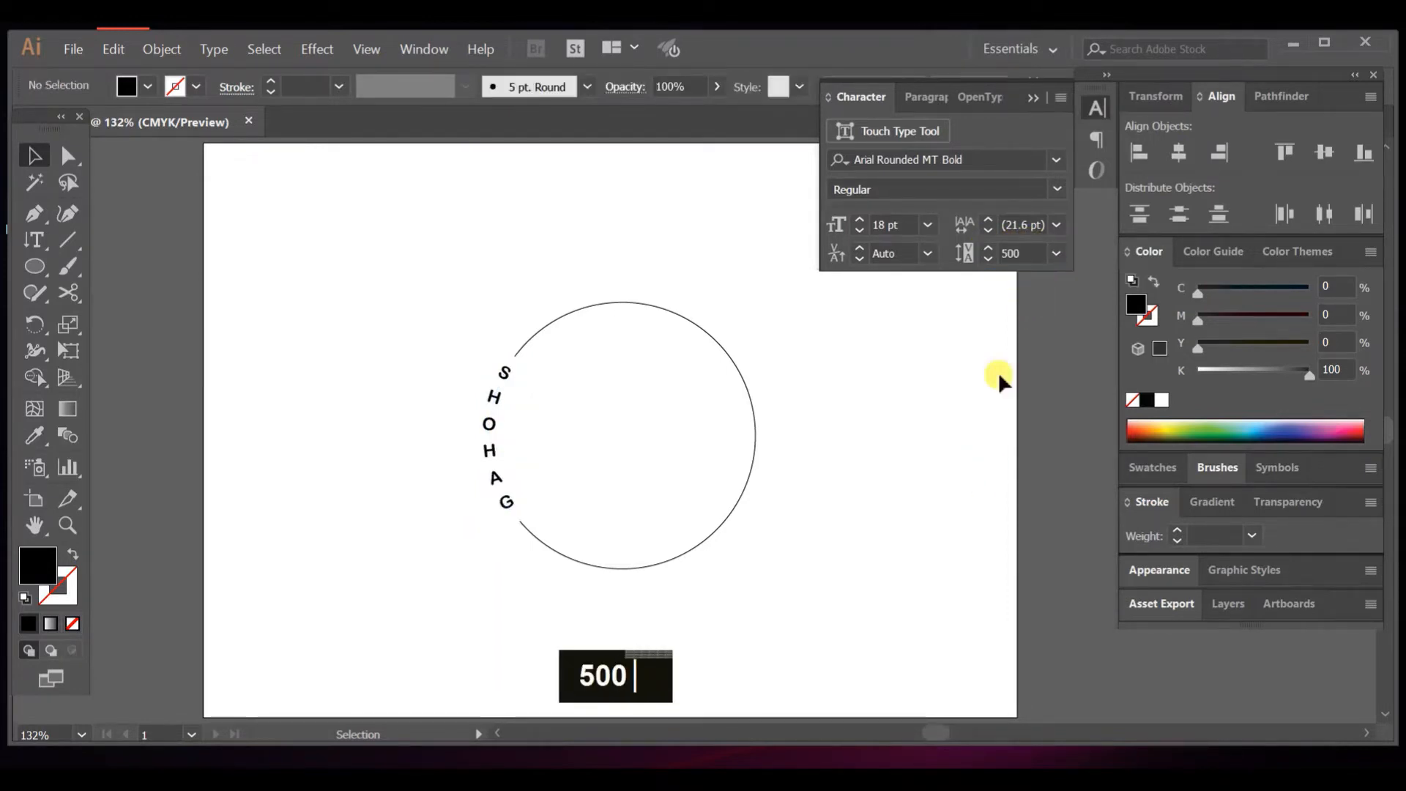
left_click(1026, 253)
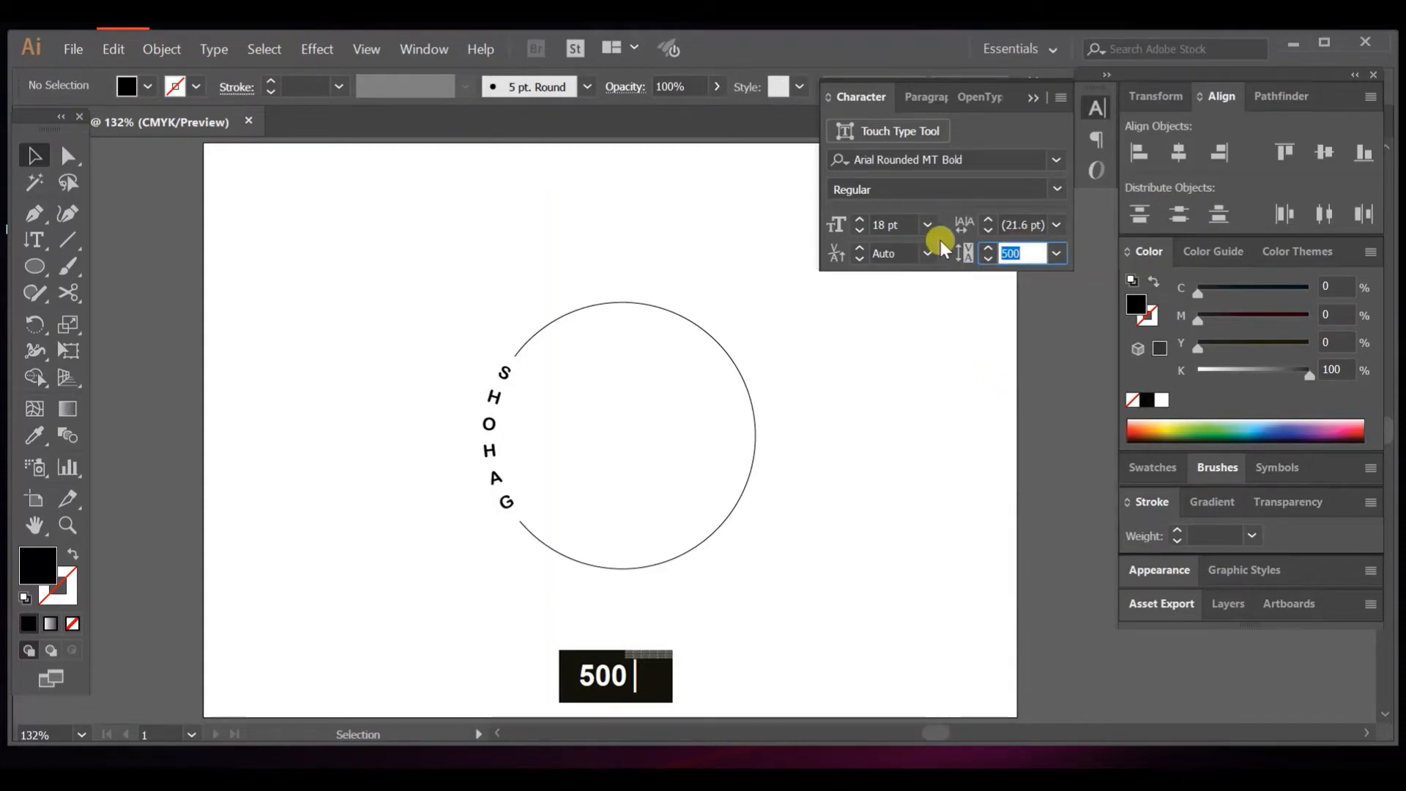
type("5")
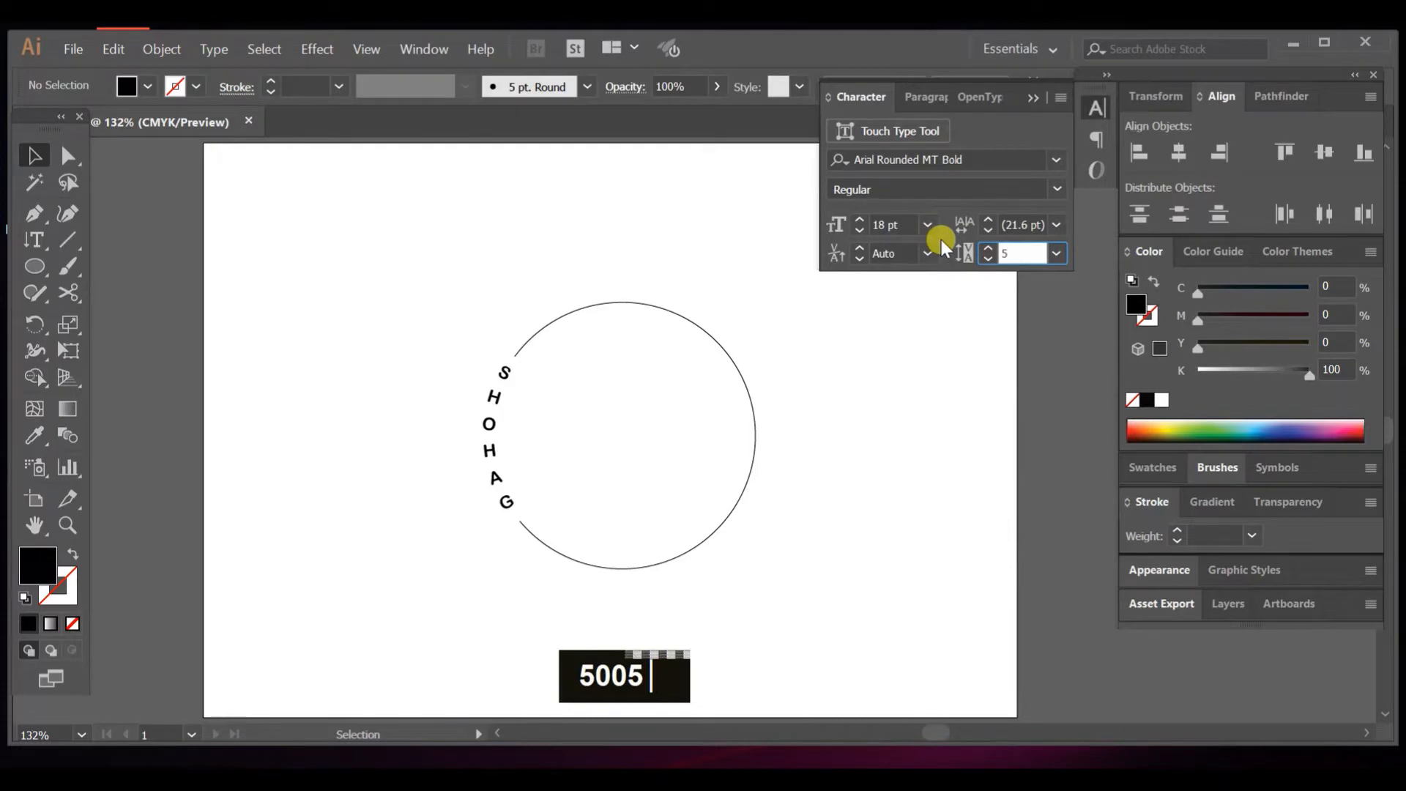
type("50")
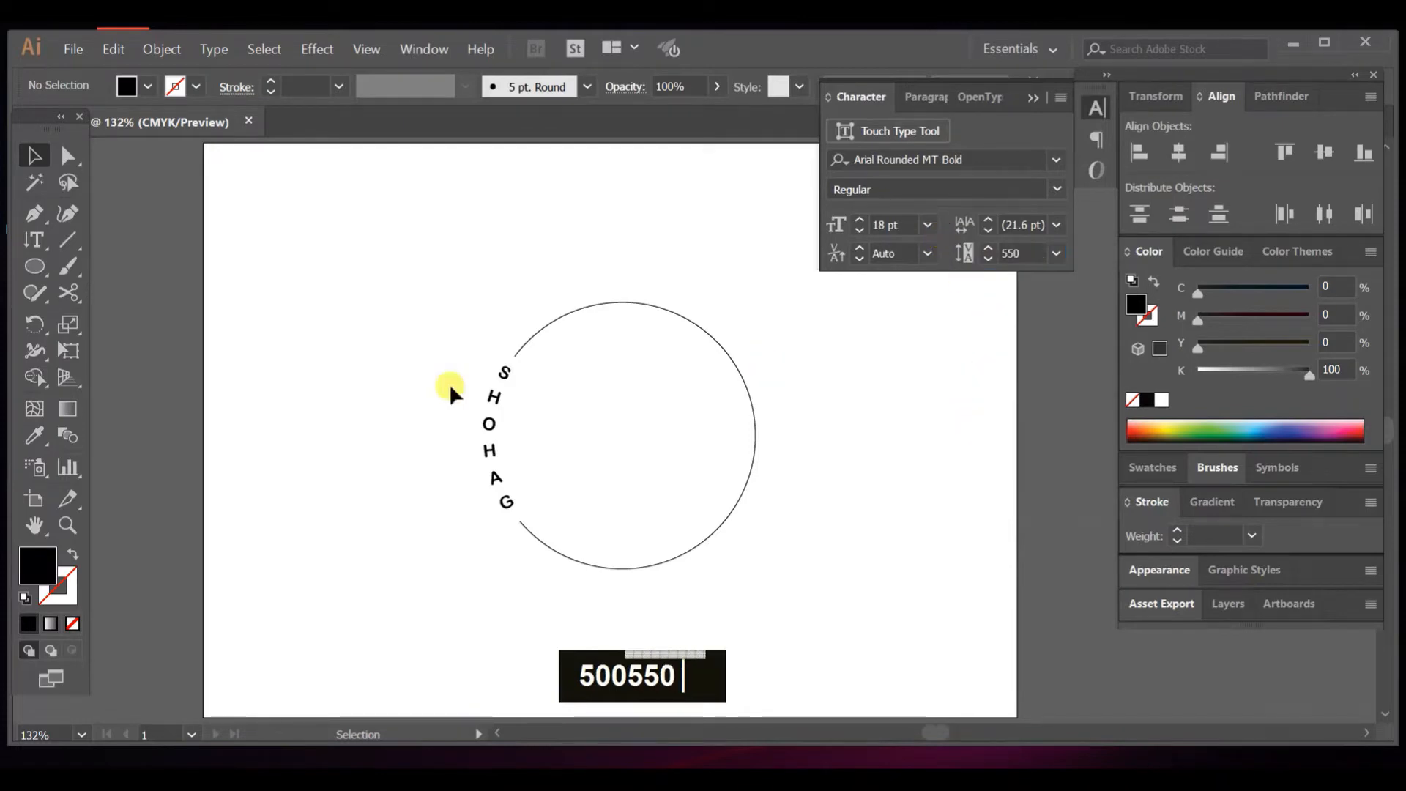
Step: Set the arc lettering's tracking to 550 so the name fills the gap in the circle
left_click(494, 396)
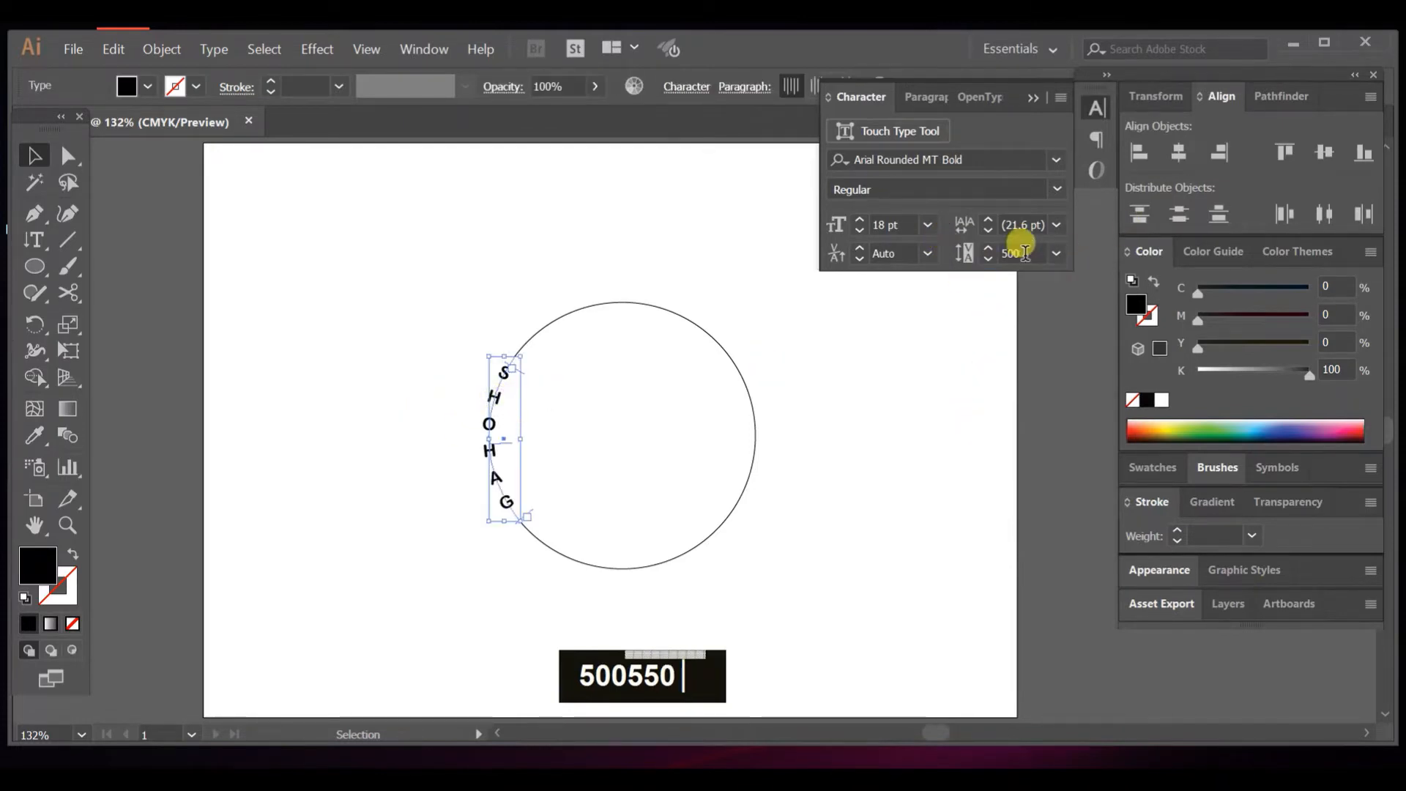
left_click_drag(1020, 250, 962, 246)
type("550")
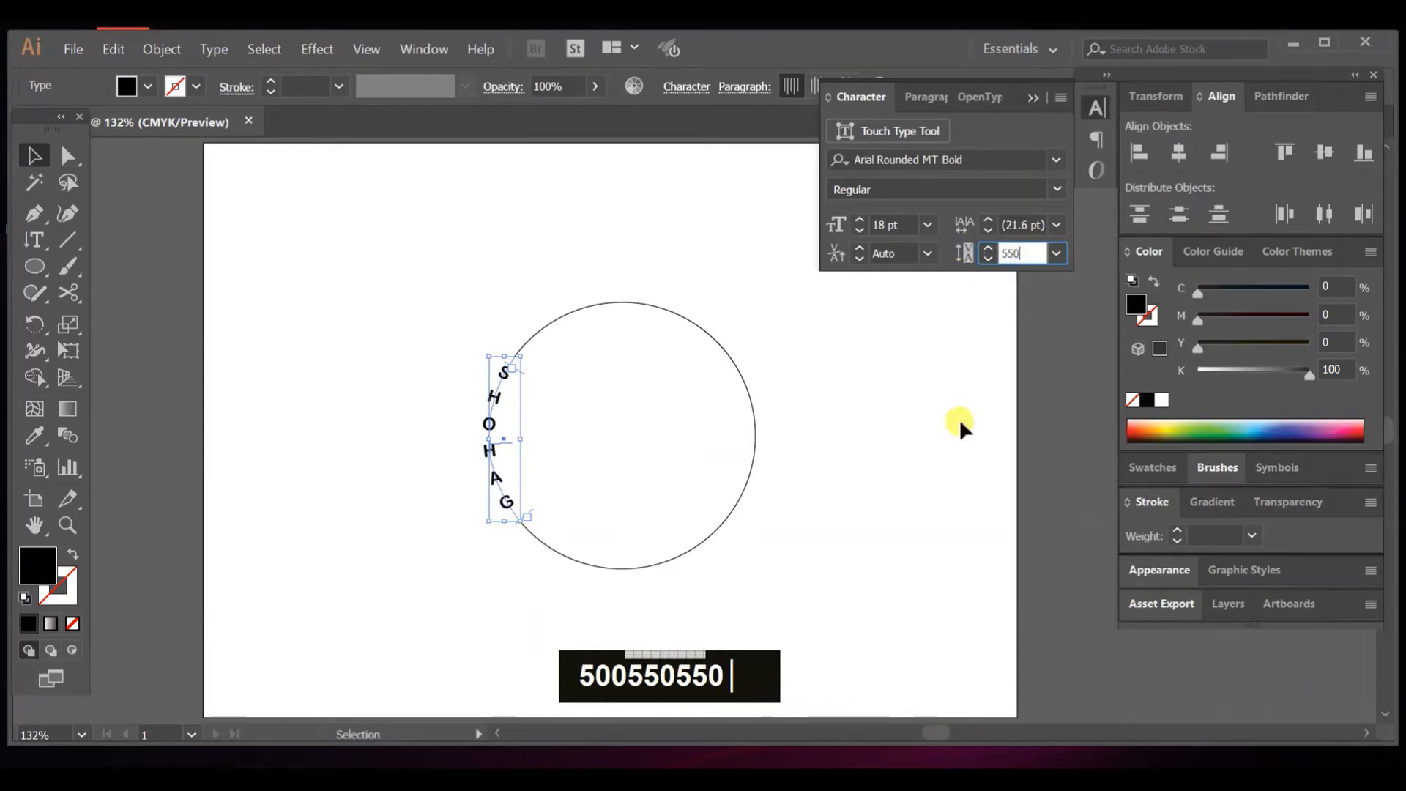
left_click(957, 424)
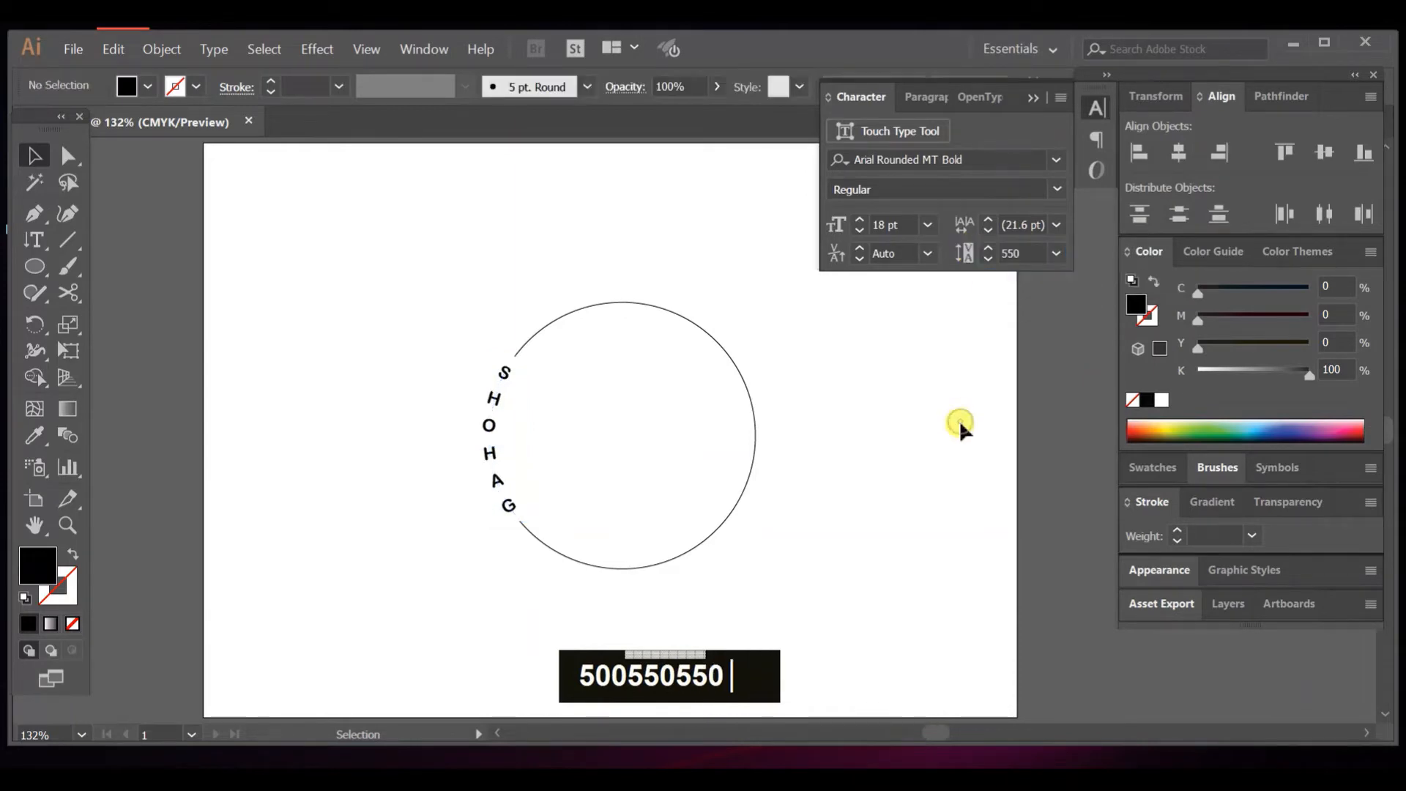
left_click(495, 400)
left_click(827, 466)
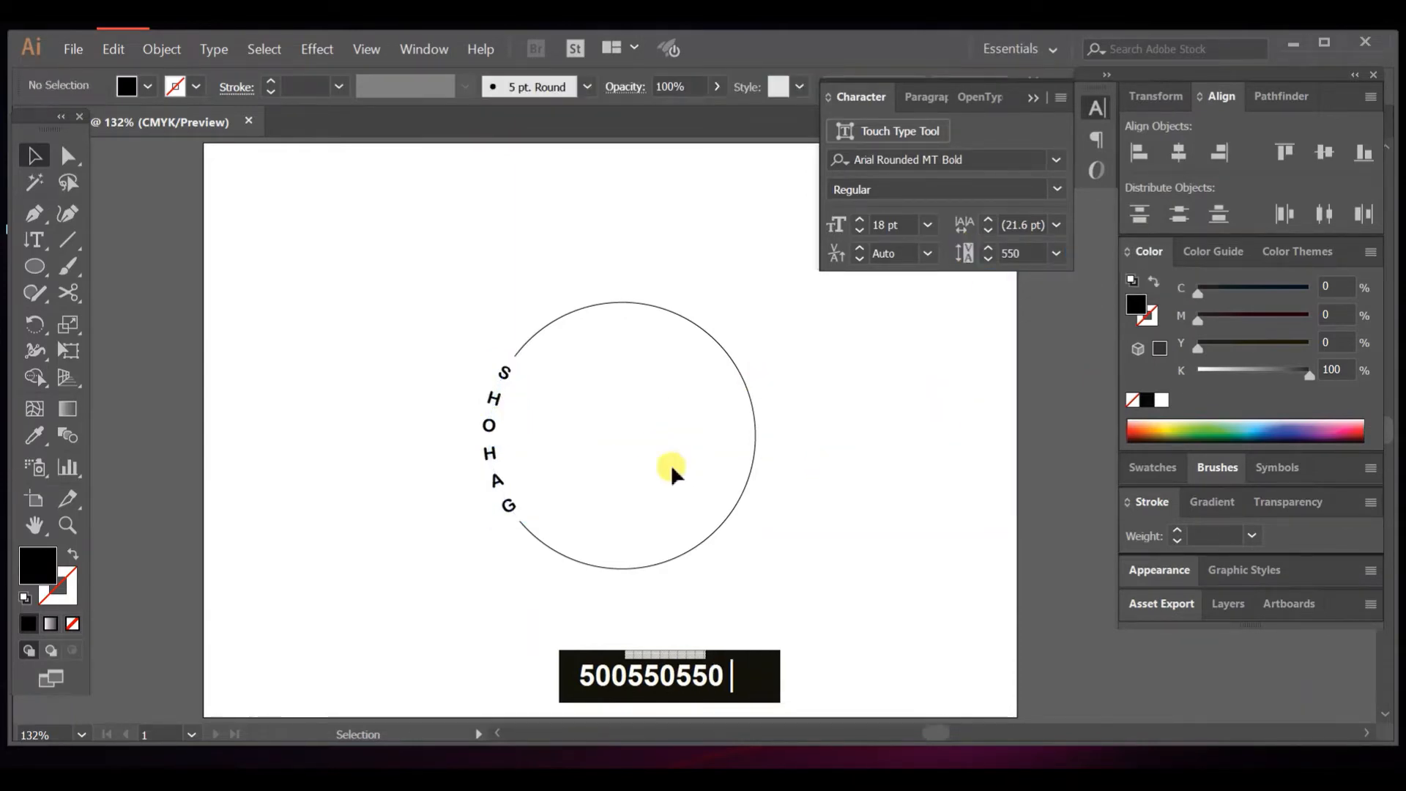
Step: Set the open circle outline's stroke weight to 1 pt
left_click(754, 461)
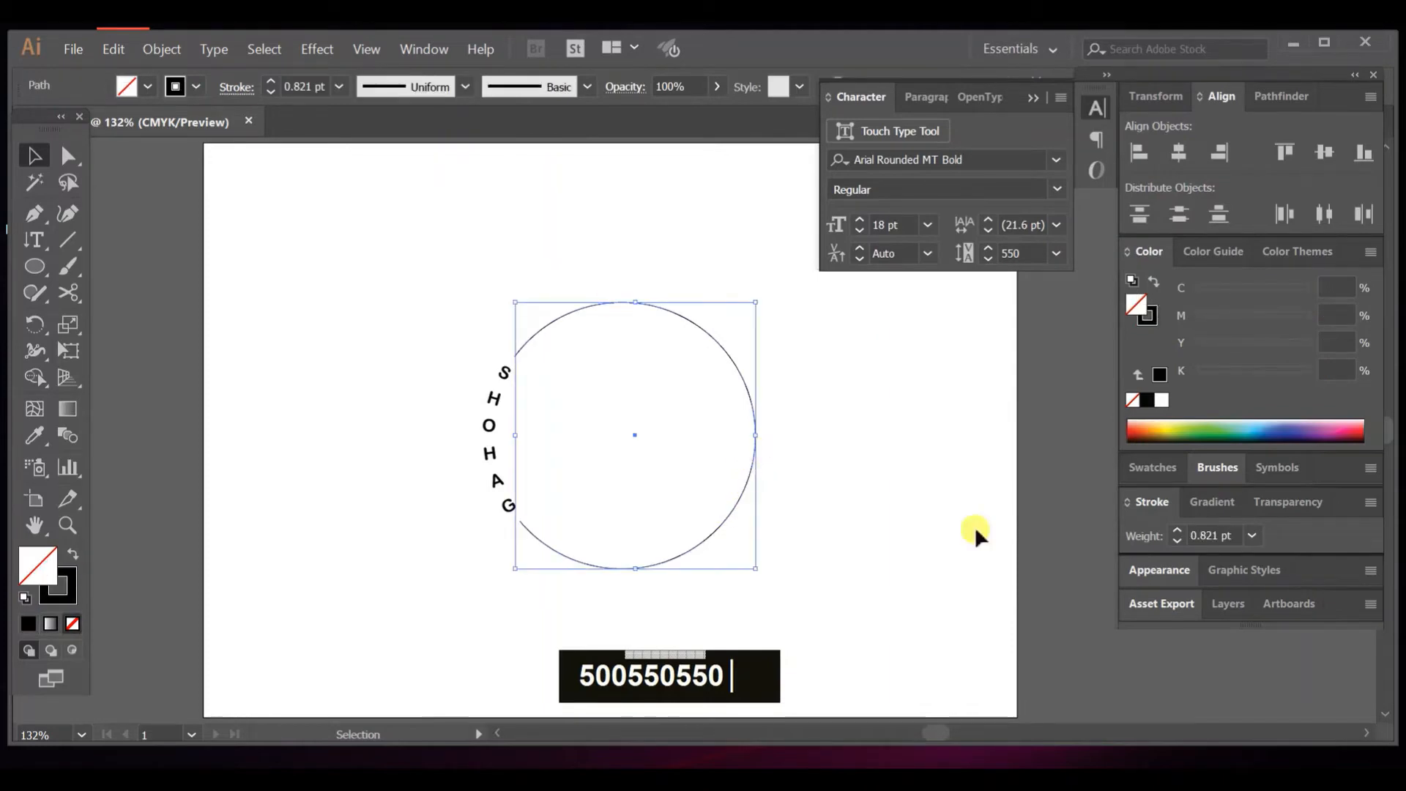
left_click(1252, 535)
left_click(1283, 107)
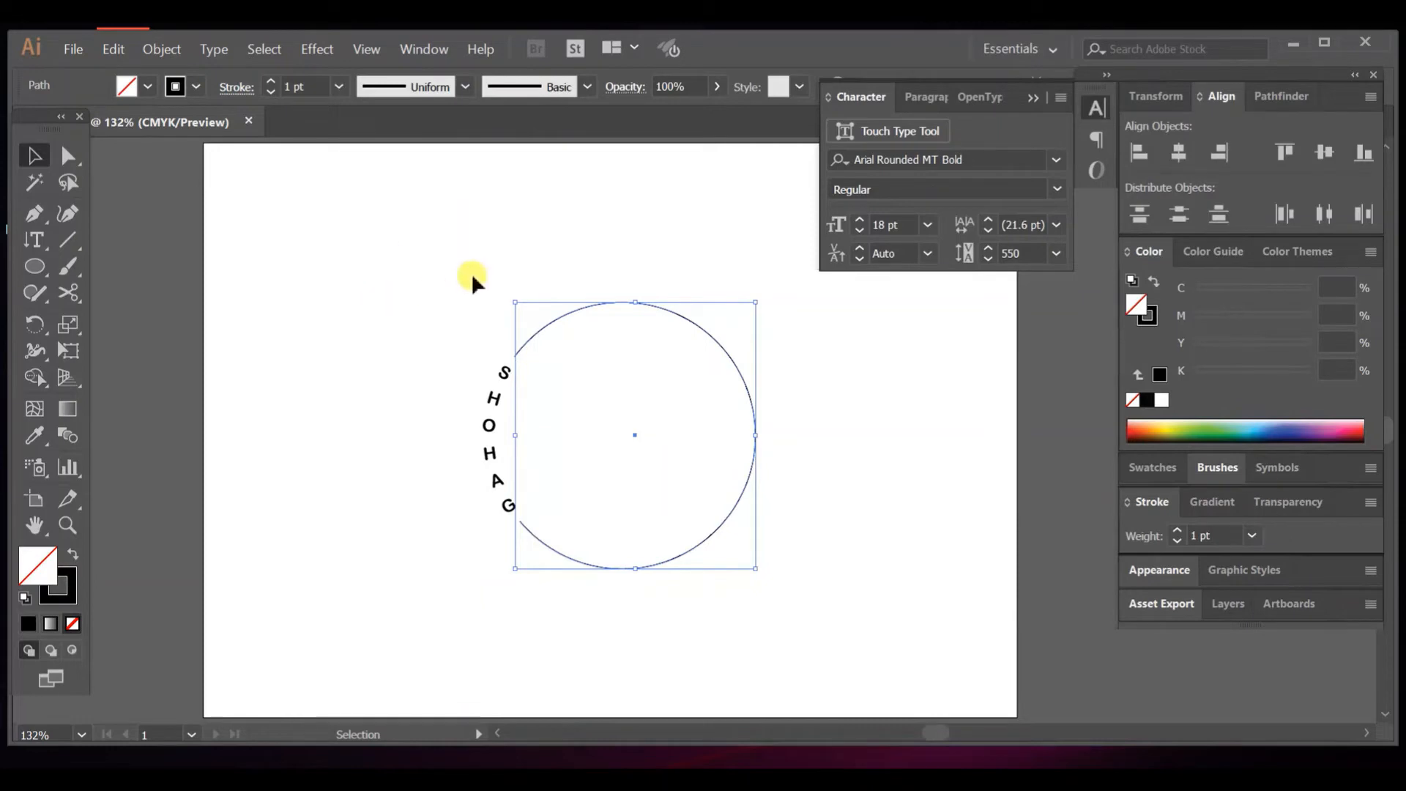
Step: Expand the open circle outline into a filled shape, with both Fill and Stroke included
left_click(49, 280)
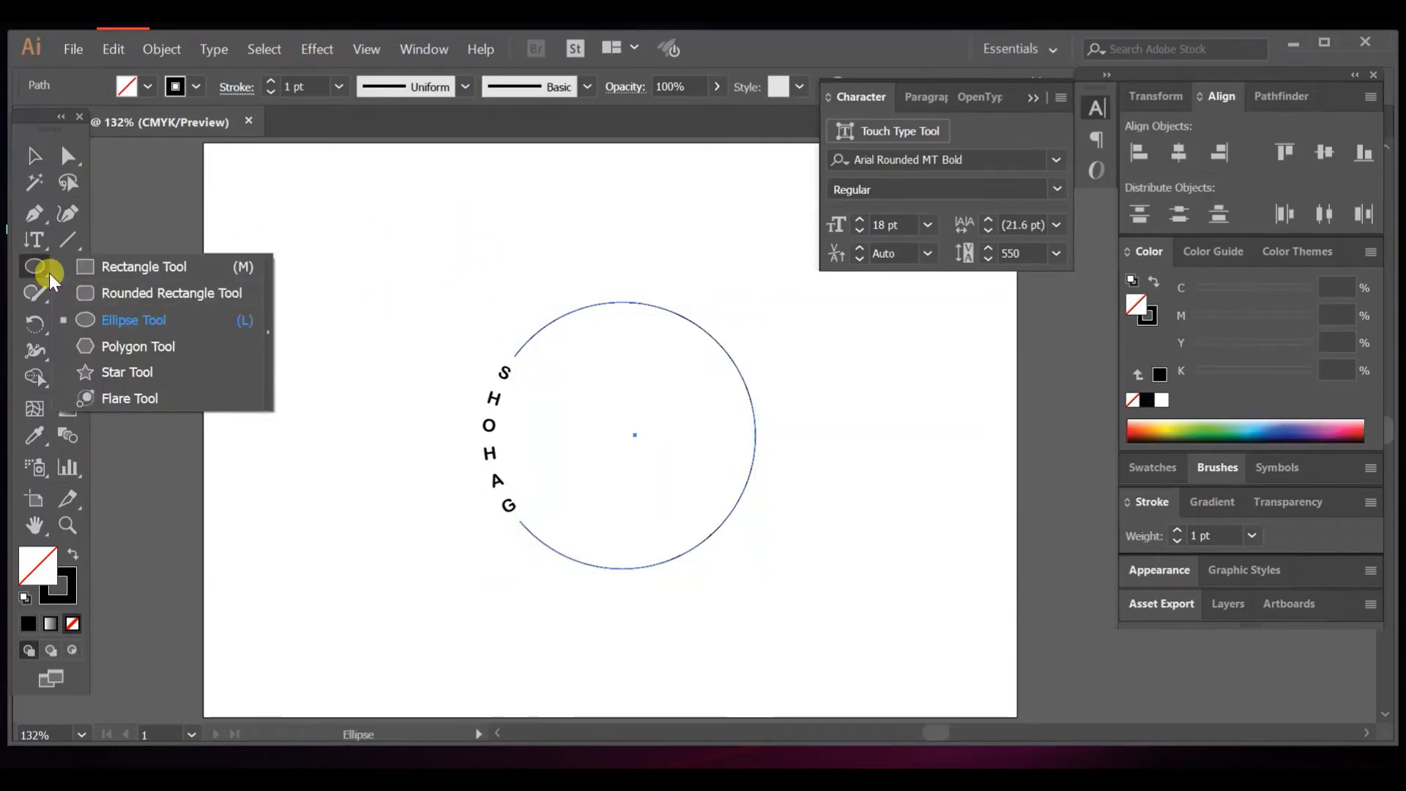
left_click(88, 266)
left_click(34, 155)
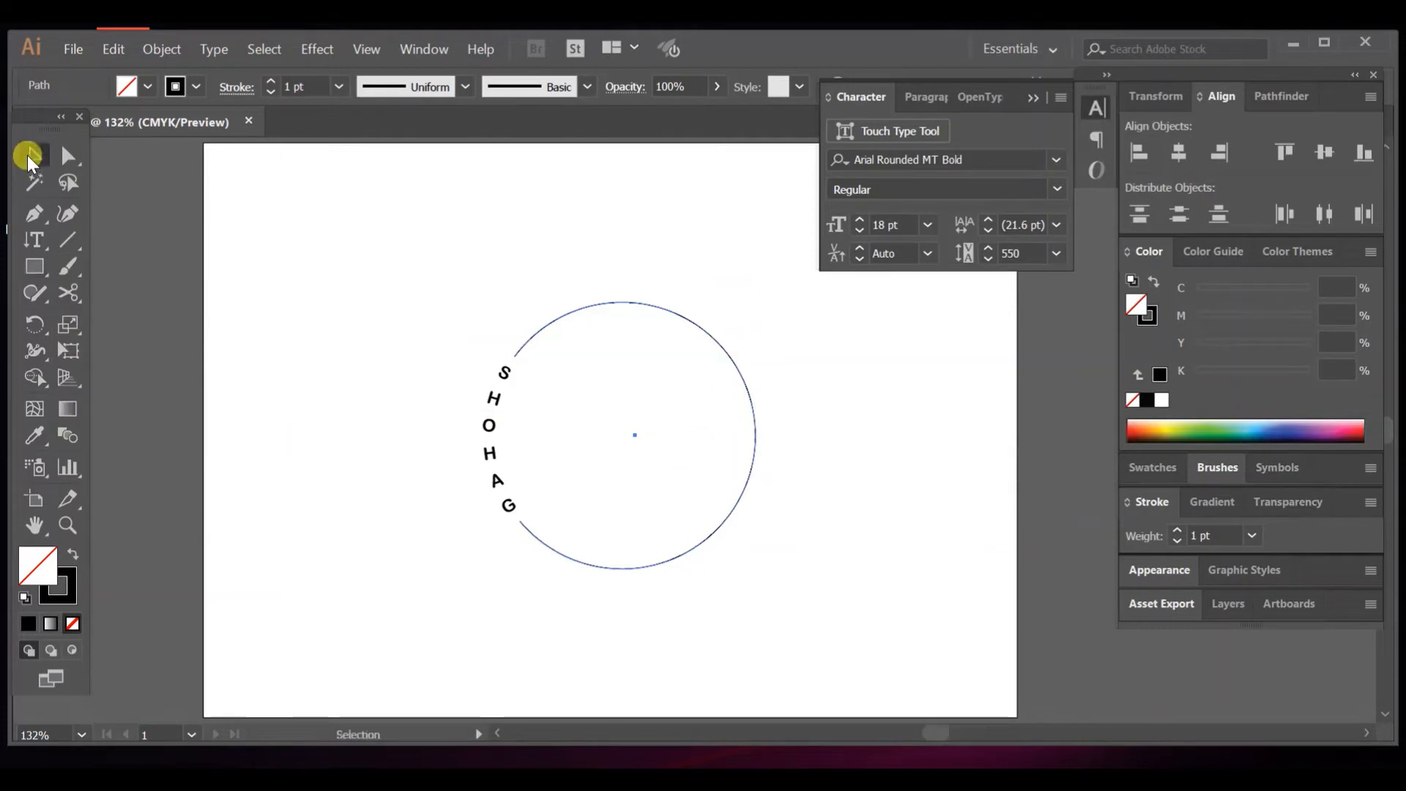
left_click(724, 358)
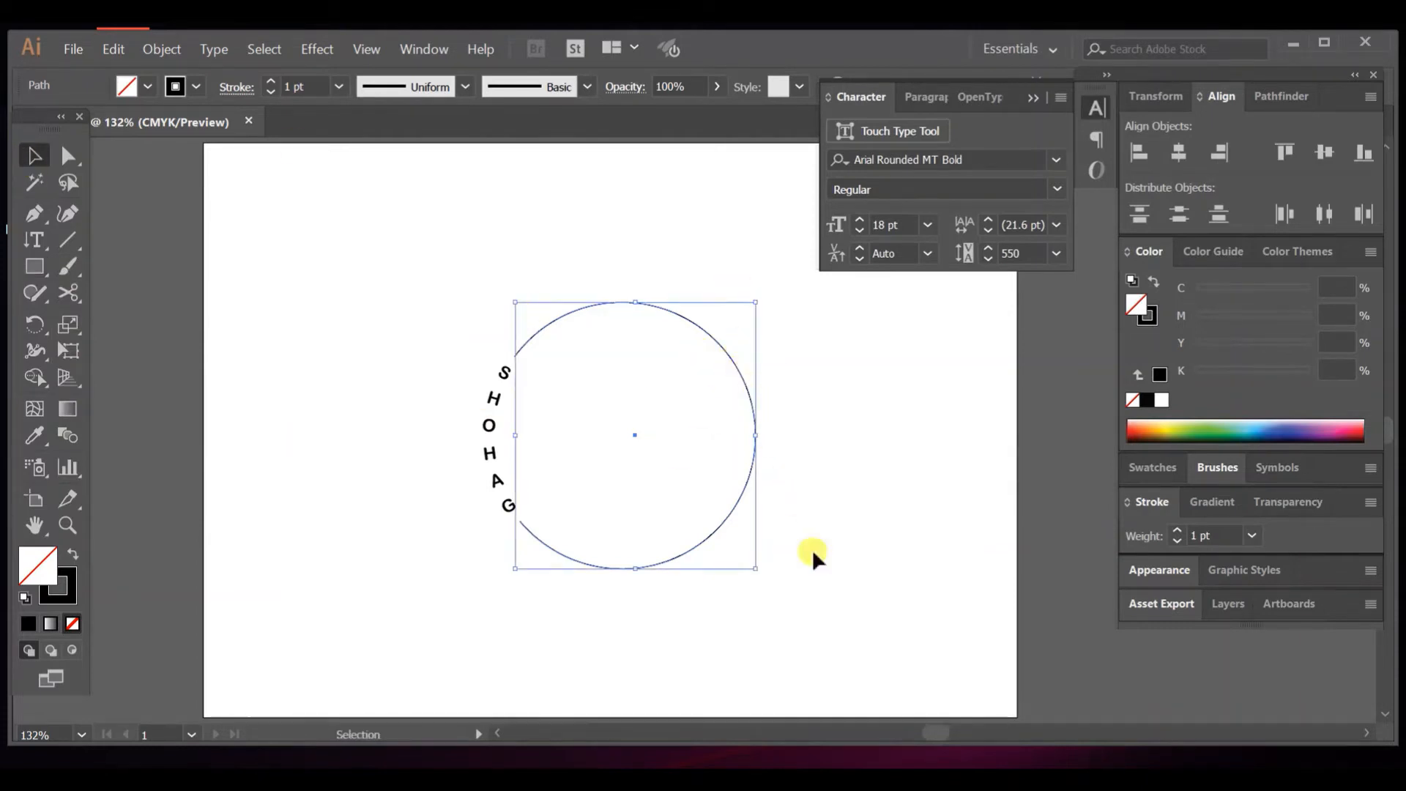
left_click(1034, 99)
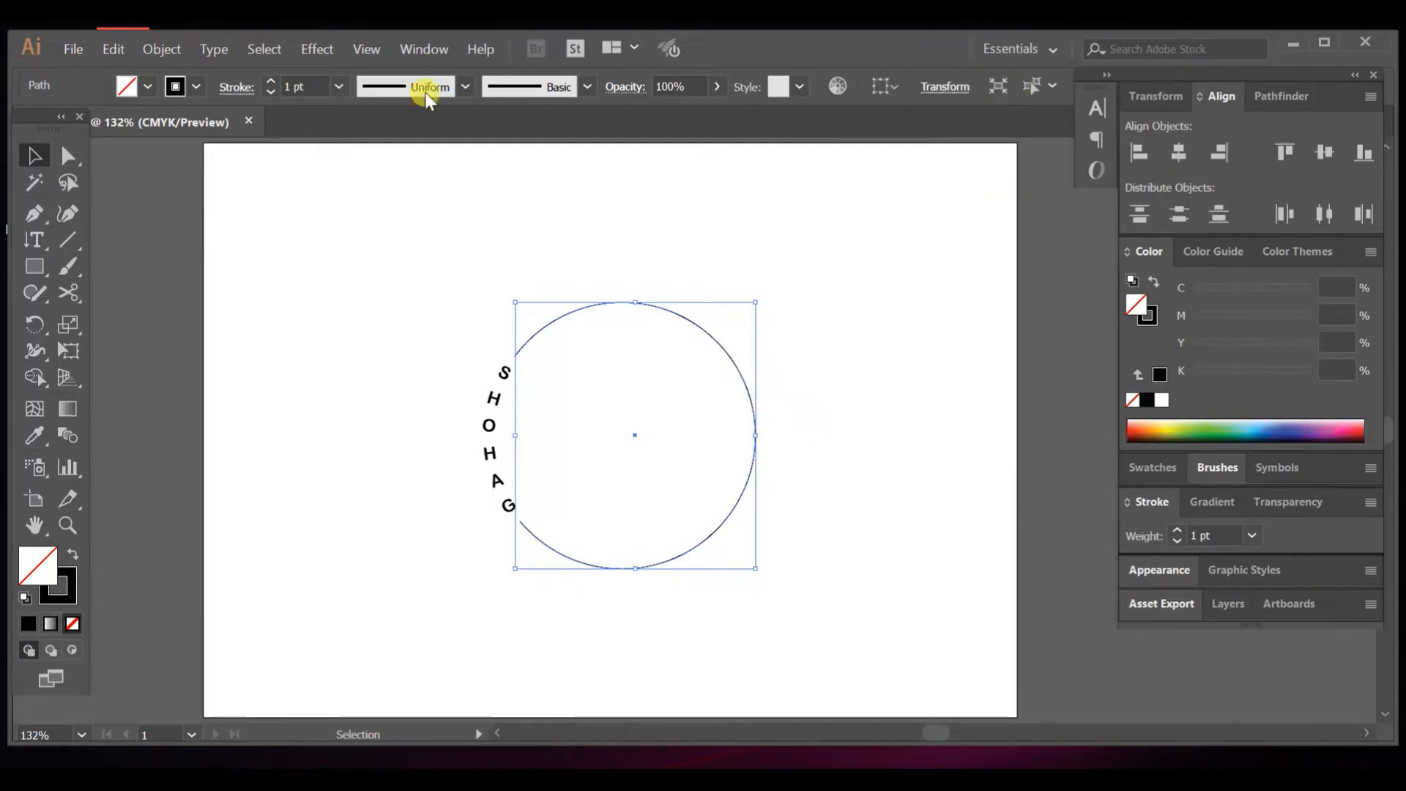
left_click(161, 48)
left_click(251, 237)
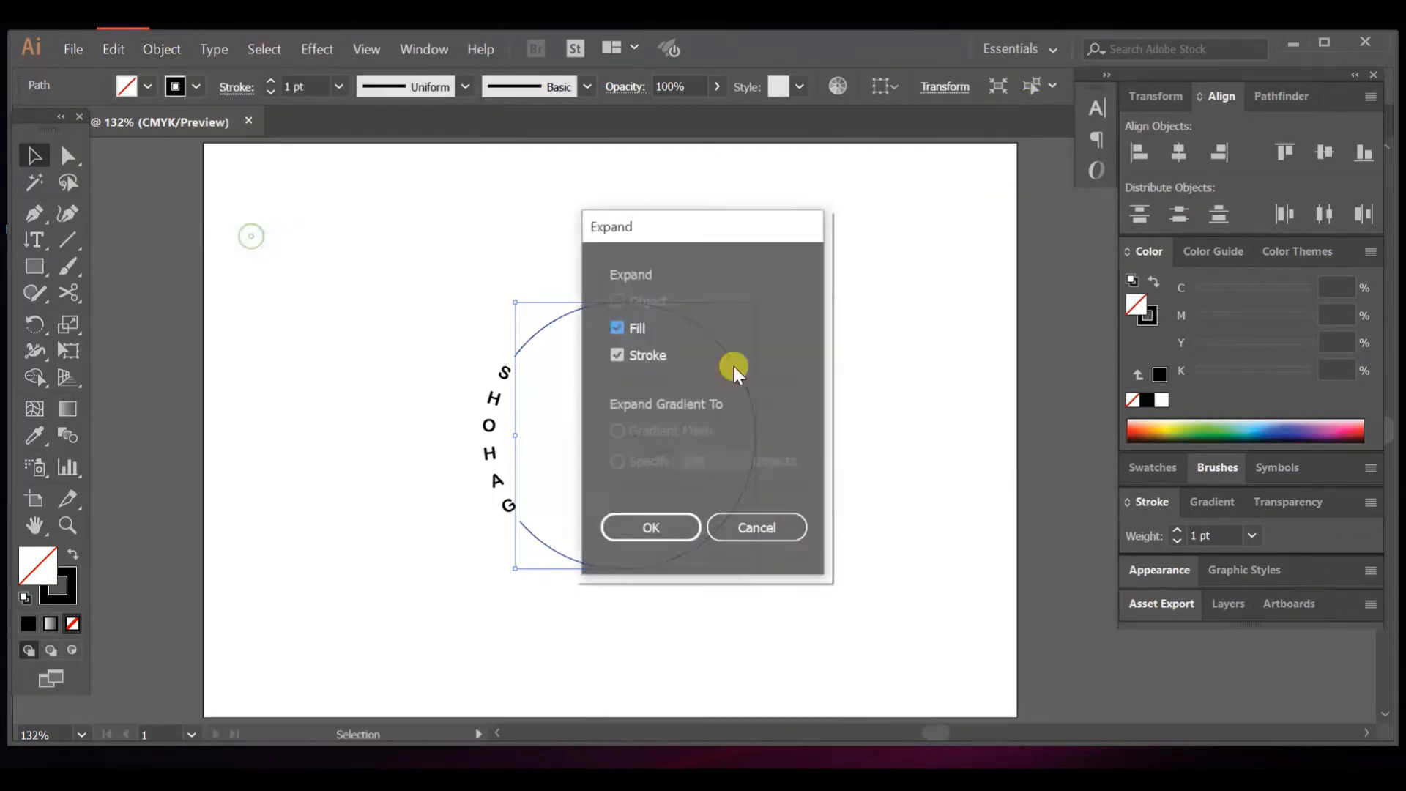
left_click(670, 529)
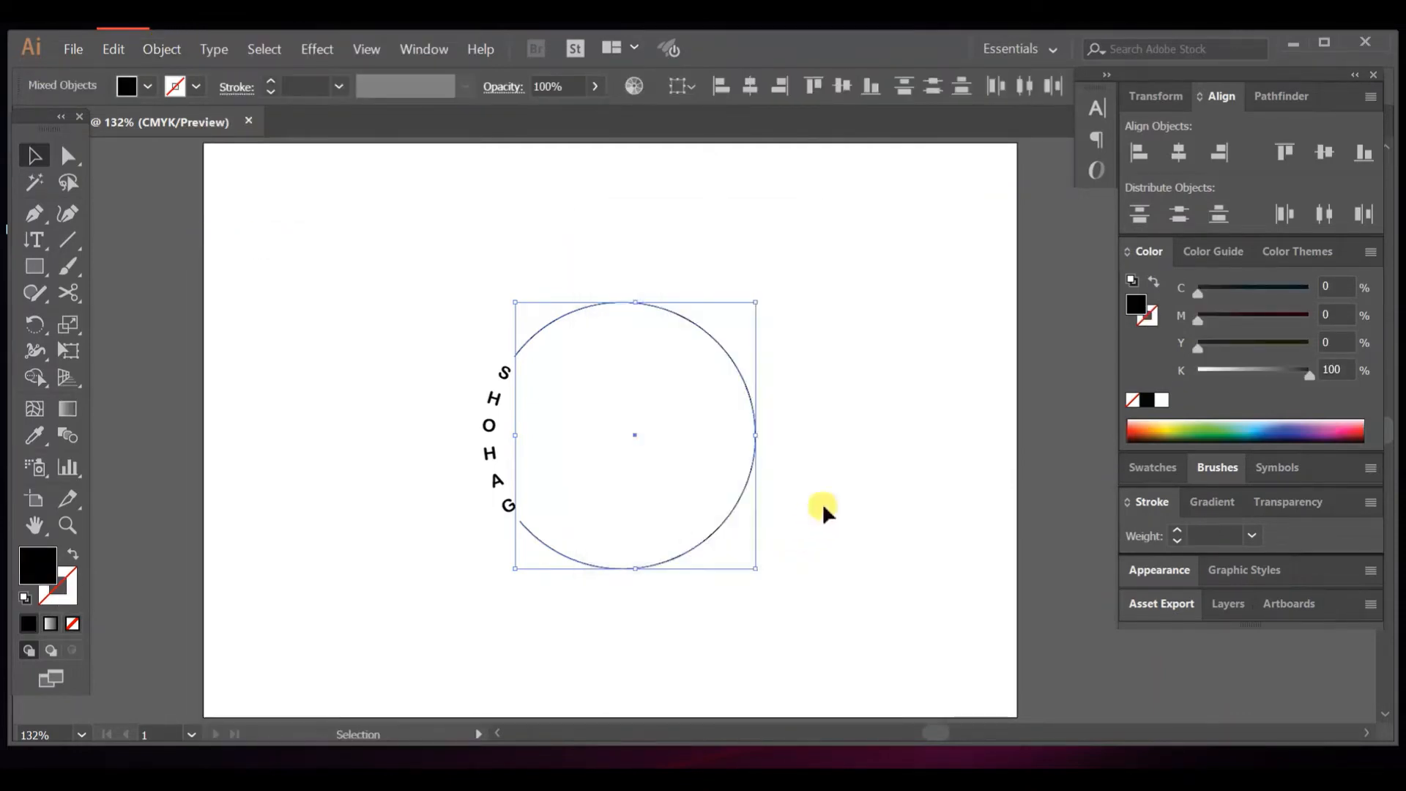
Step: Draw a filled rectangle over the circle's right side and position it to cover the section to cut out
left_click(35, 265)
left_click_drag(642, 358, 850, 513)
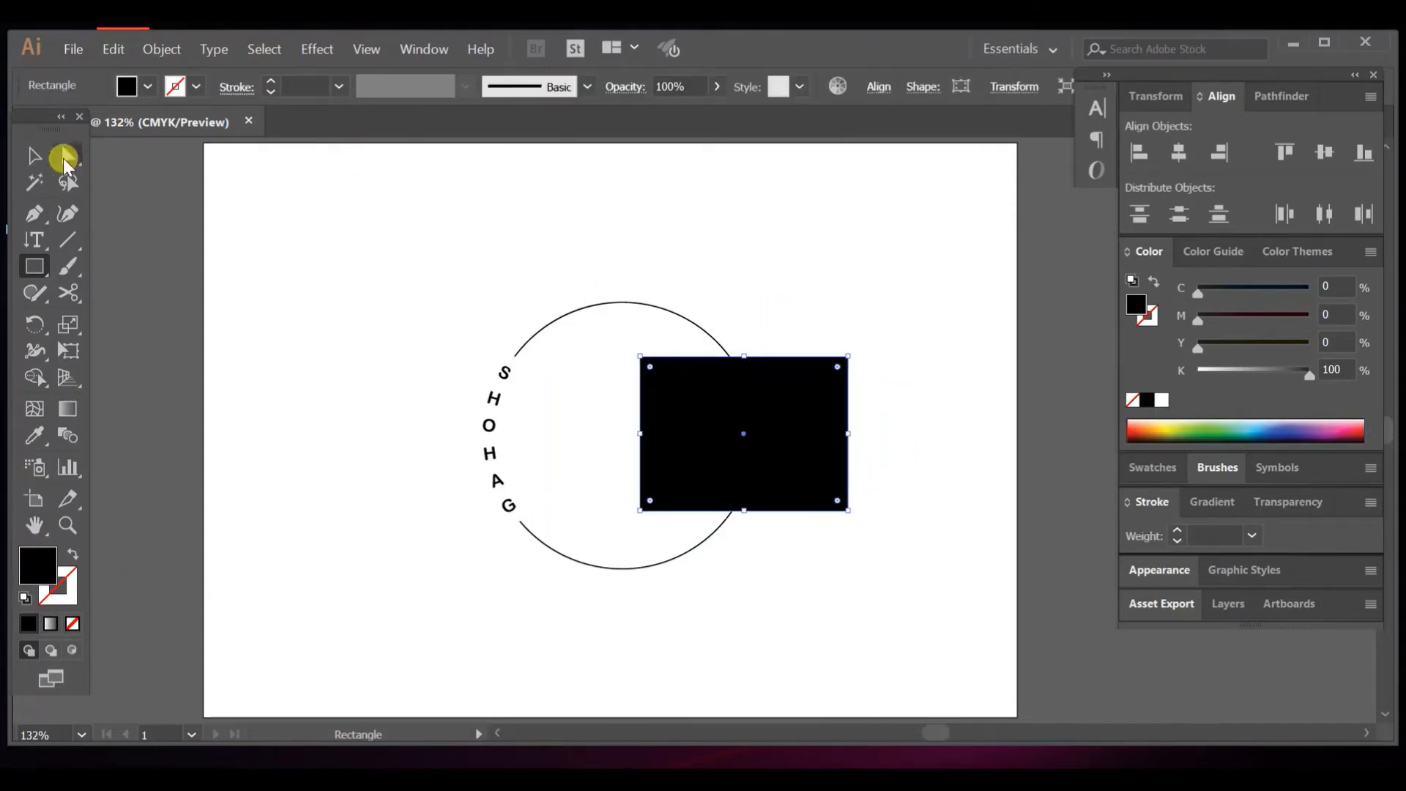
left_click(34, 155)
left_click_drag(769, 389, 748, 382)
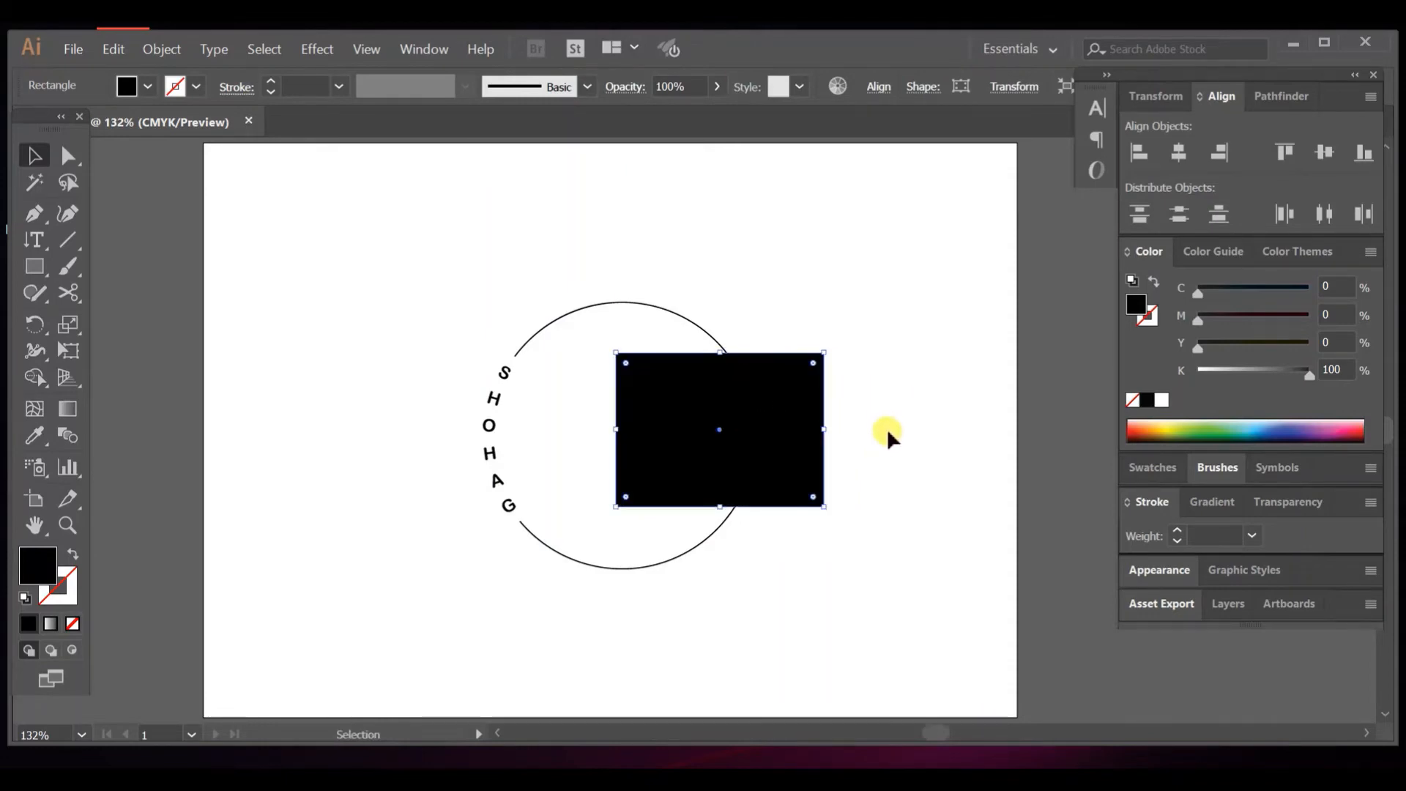
Step: Remove the rectangle and the part of the circle it overlaps with the Shape Builder tool, leaving a gap on the right
left_click_drag(527, 213, 801, 586)
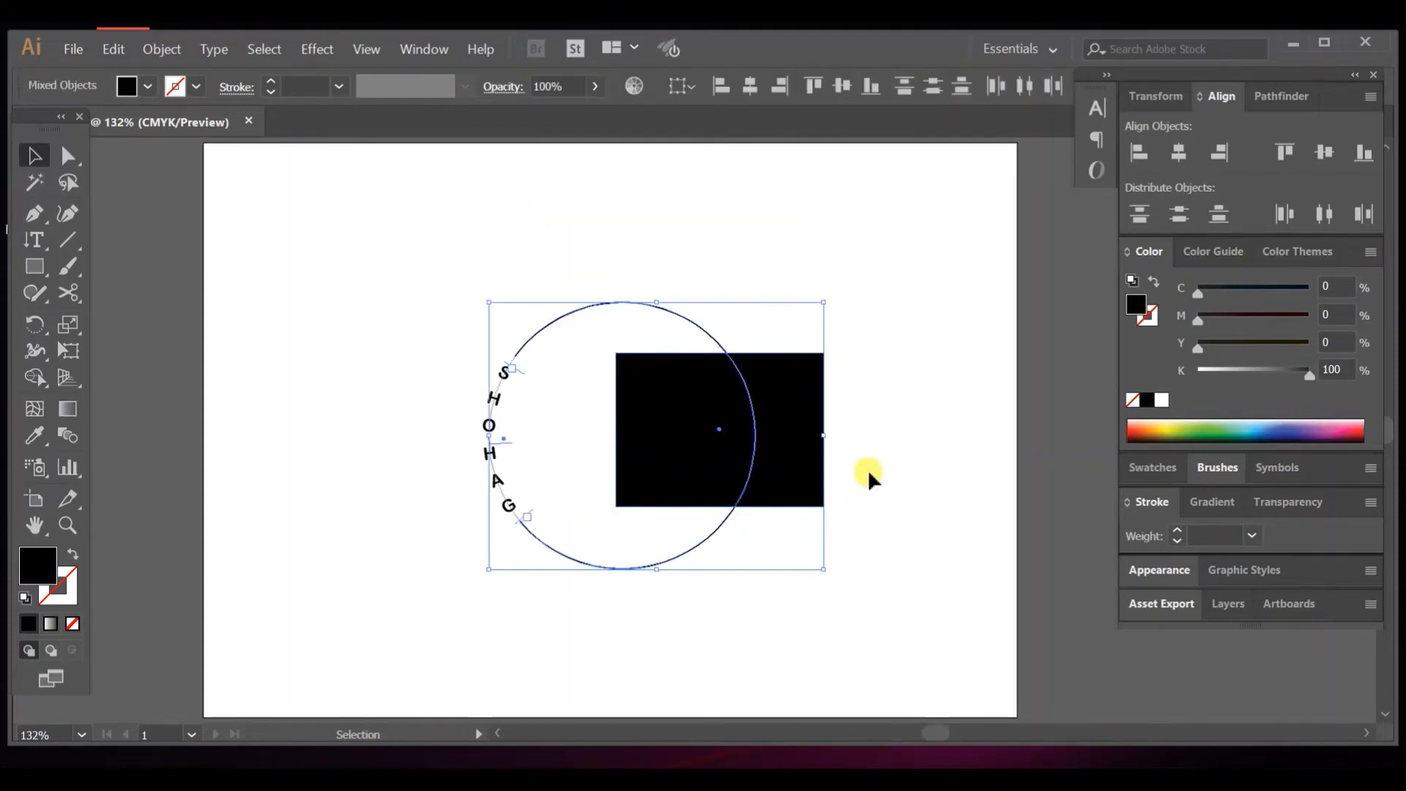
left_click(34, 377)
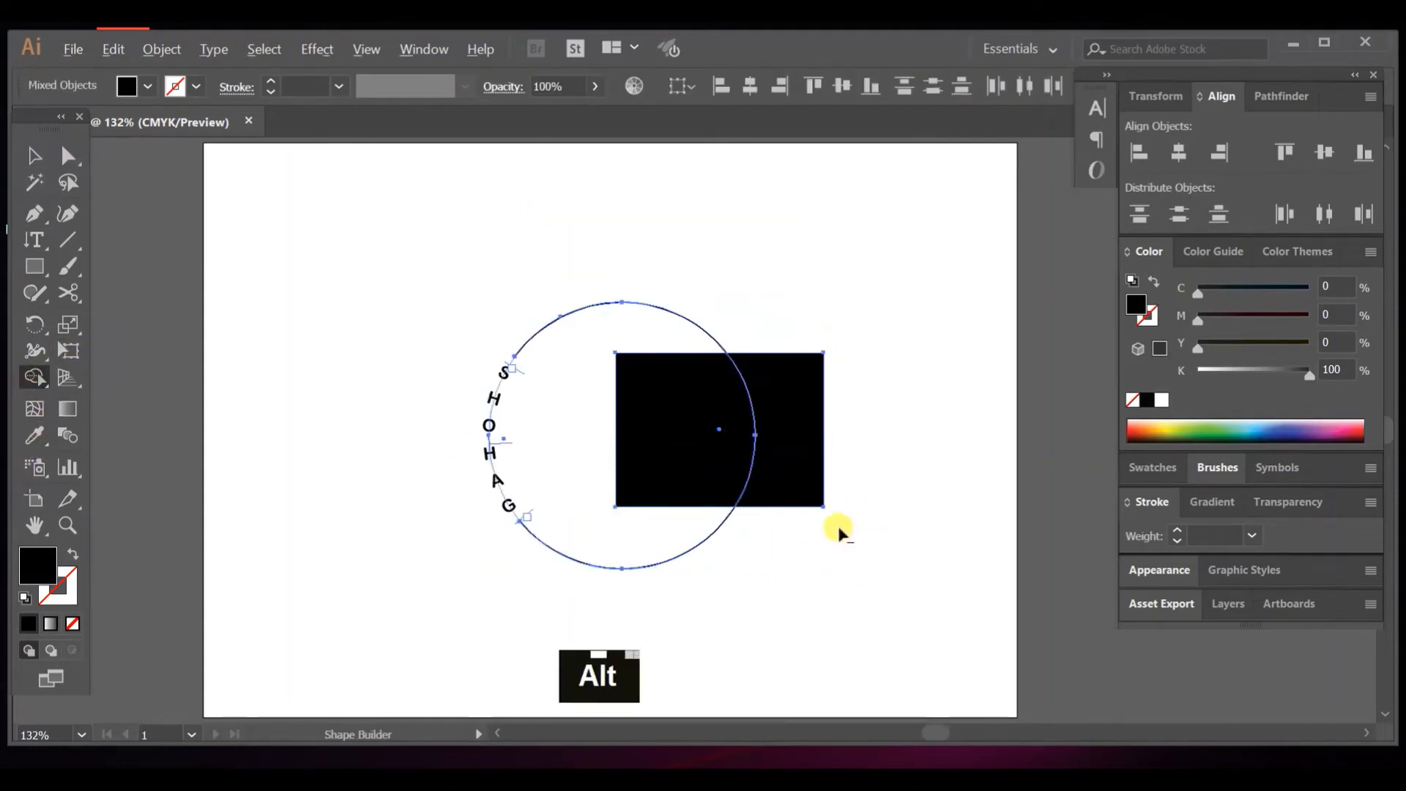
left_click(806, 481, "alt")
left_click_drag(590, 425, 850, 471)
left_click(34, 156)
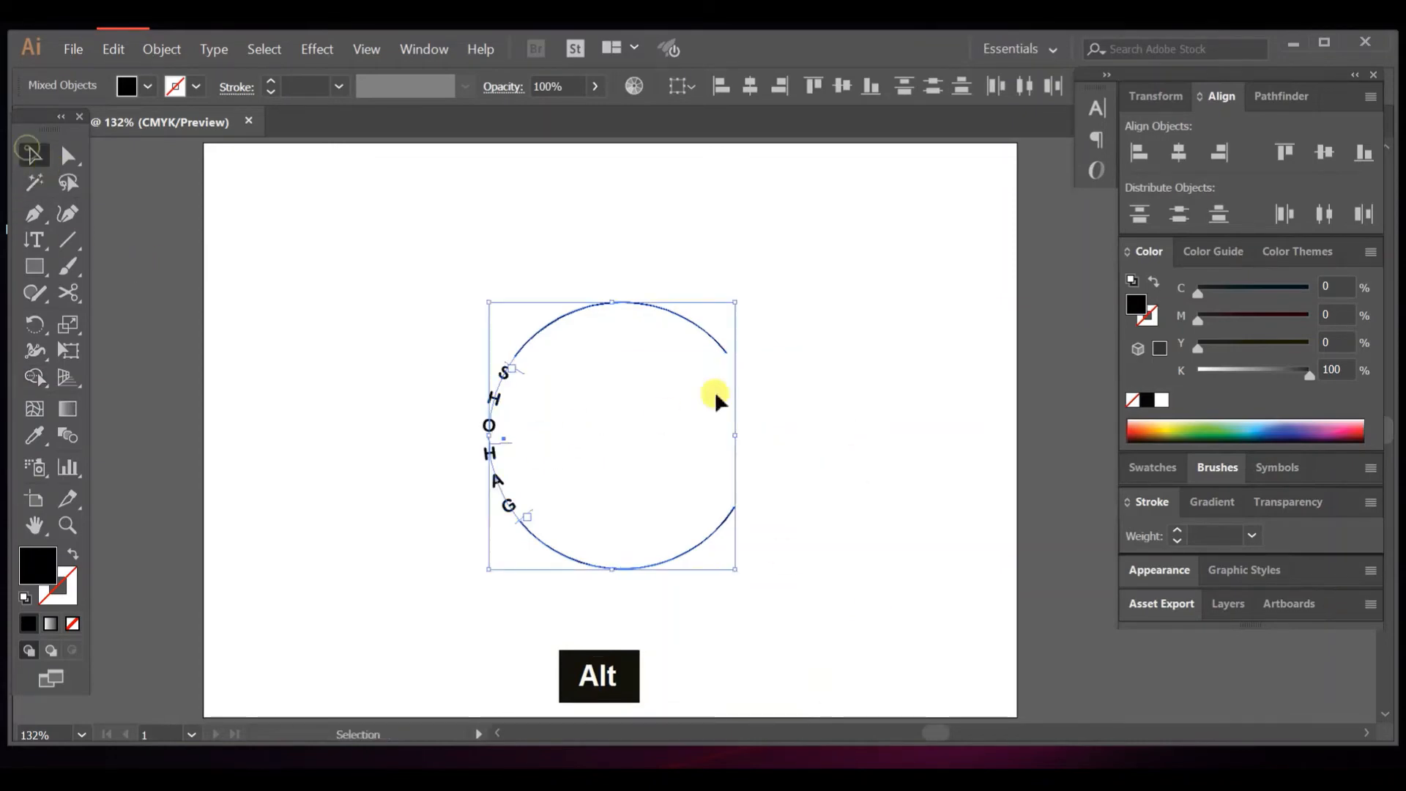
Step: Scale the circle and its lettering down proportionally to about two thirds and move them left on the artboard
left_click_drag(586, 264, 754, 587)
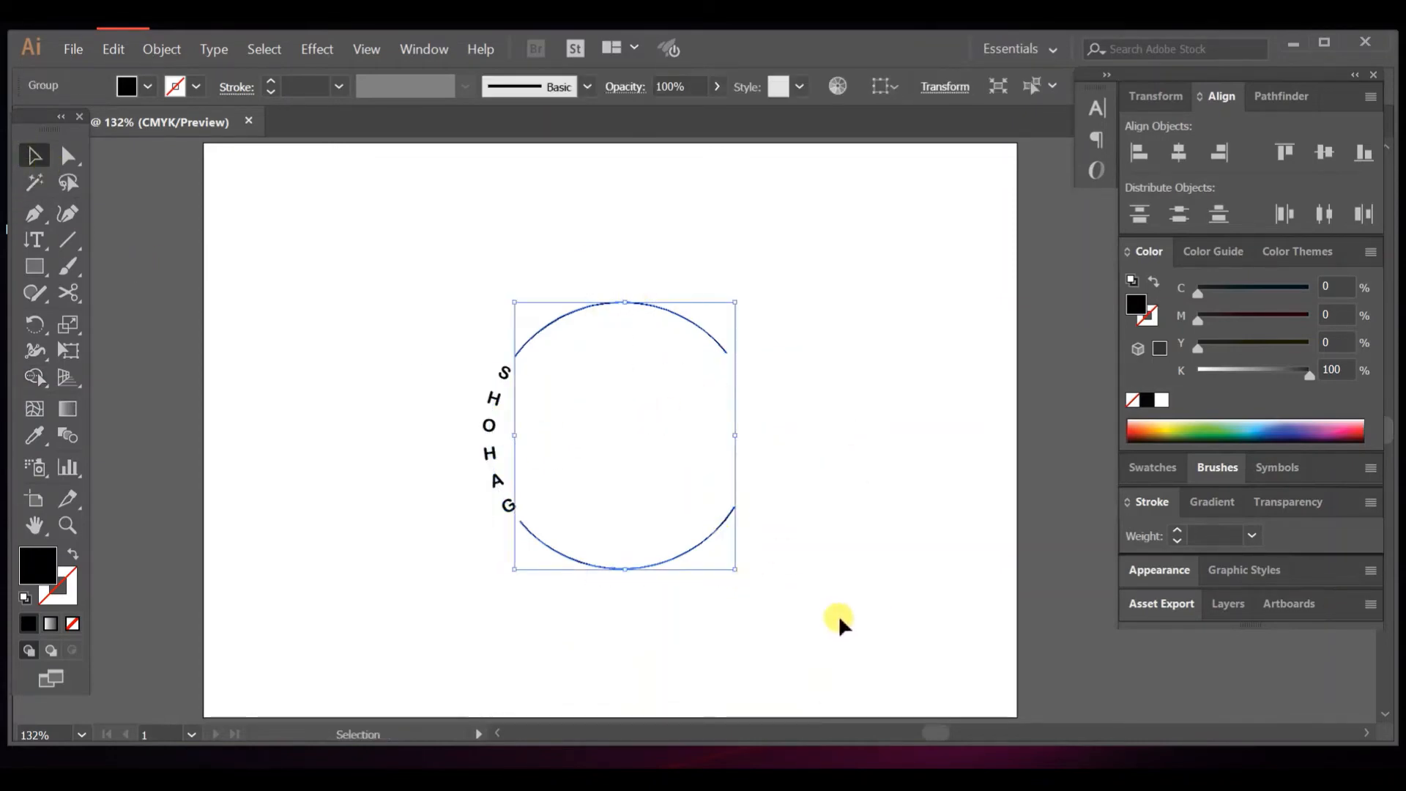
left_click_drag(440, 253, 767, 623)
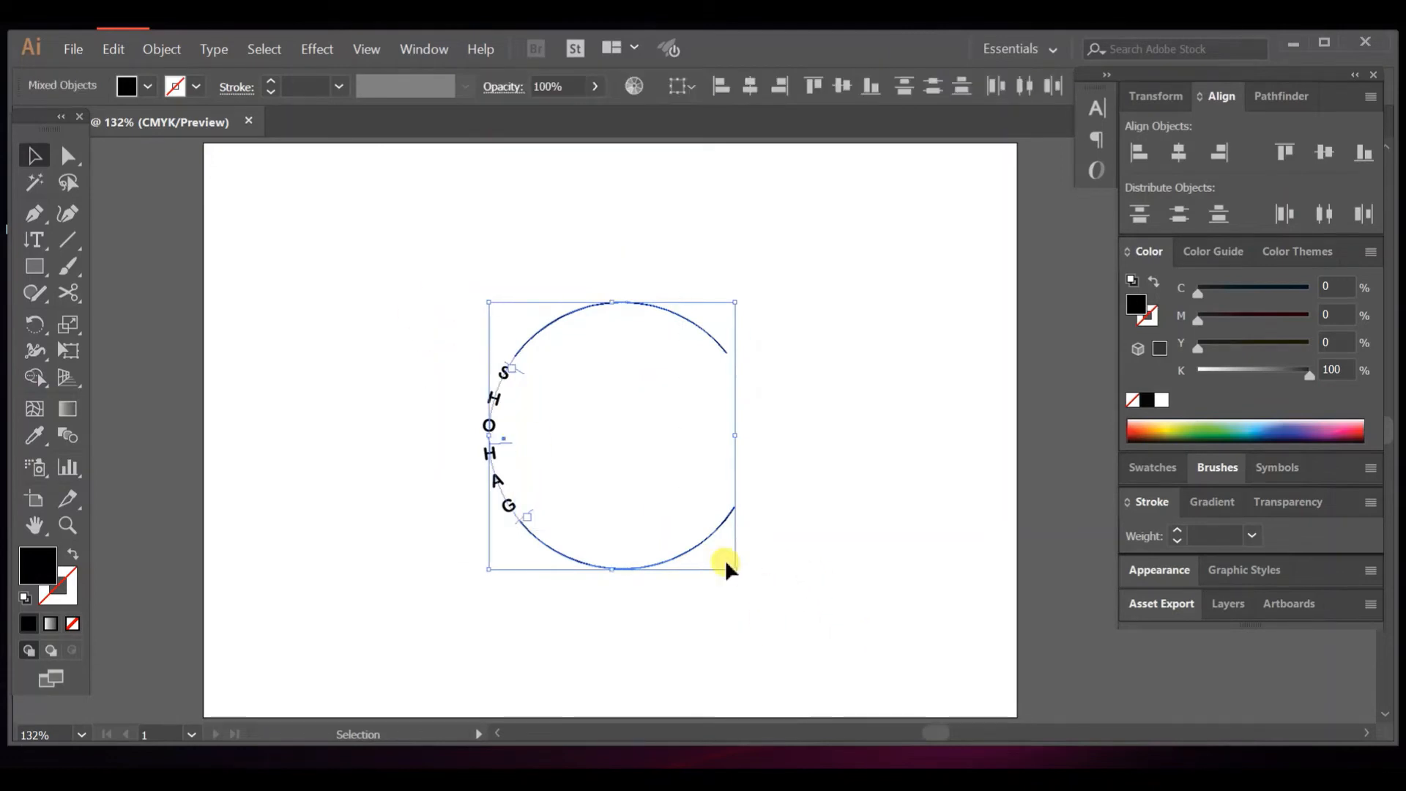
left_click_drag(735, 577, 691, 543)
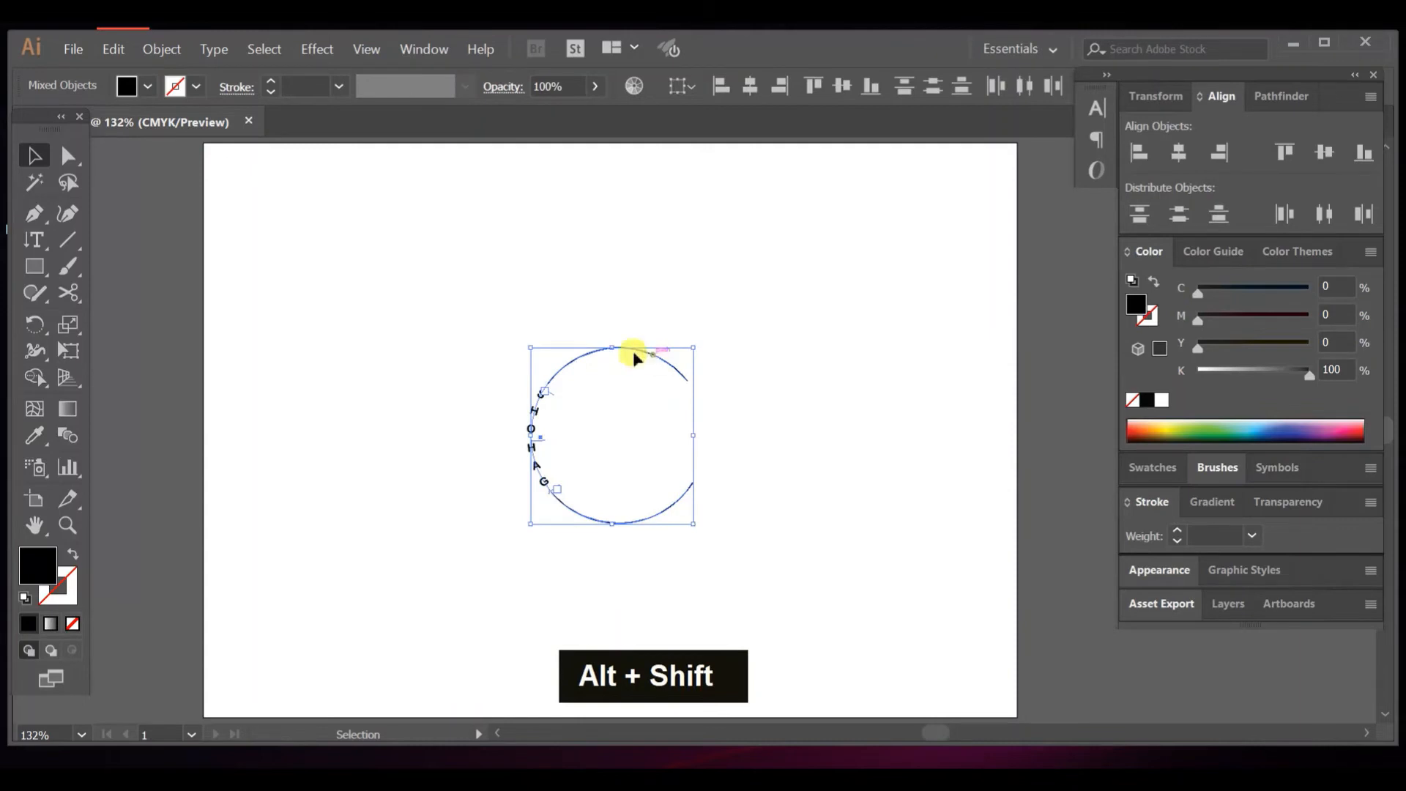
left_click_drag(634, 357, 512, 343)
left_click(859, 431)
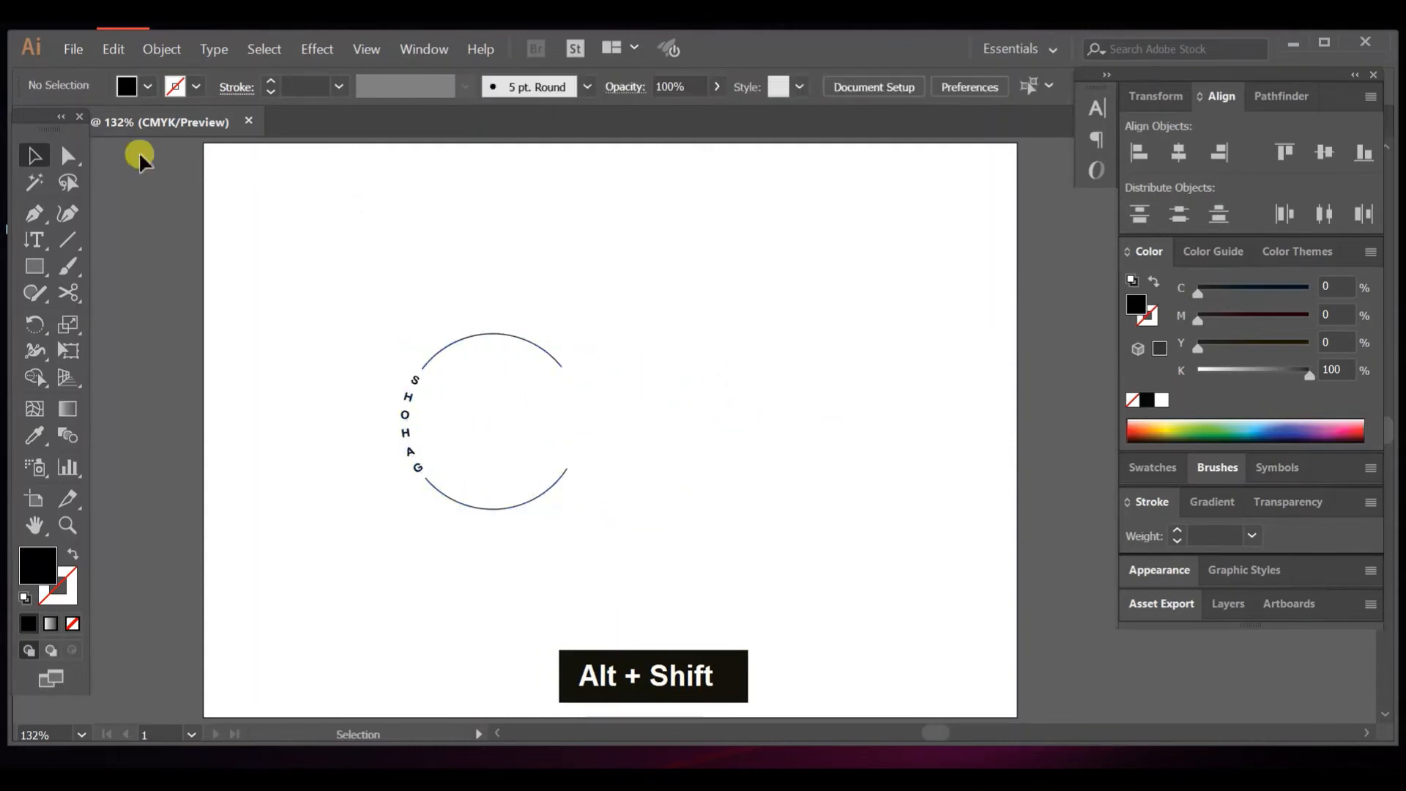
Step: Place a new horizontal point text inside the circle and set its tracking to 0
left_click_drag(38, 240, 103, 238)
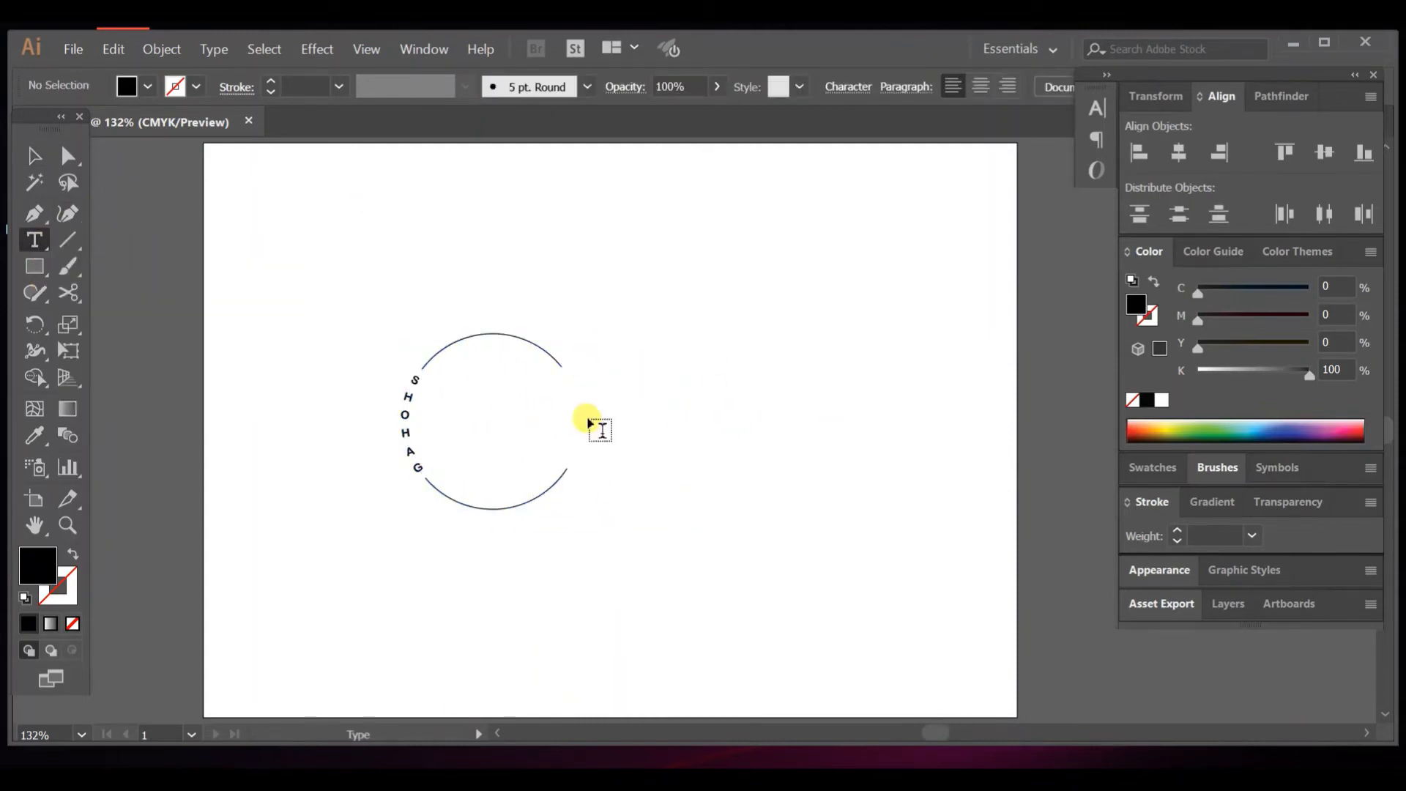
left_click(513, 423)
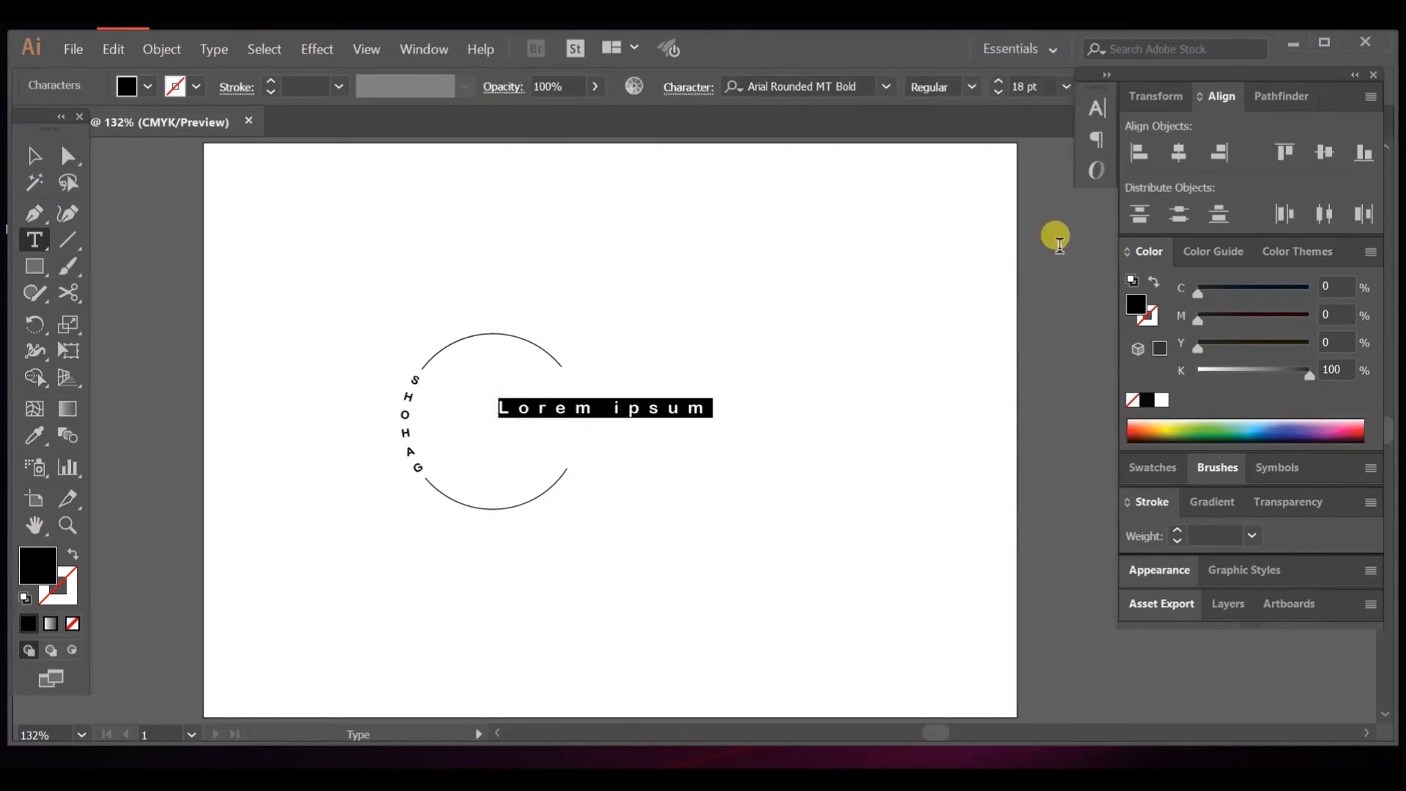
left_click(1097, 109)
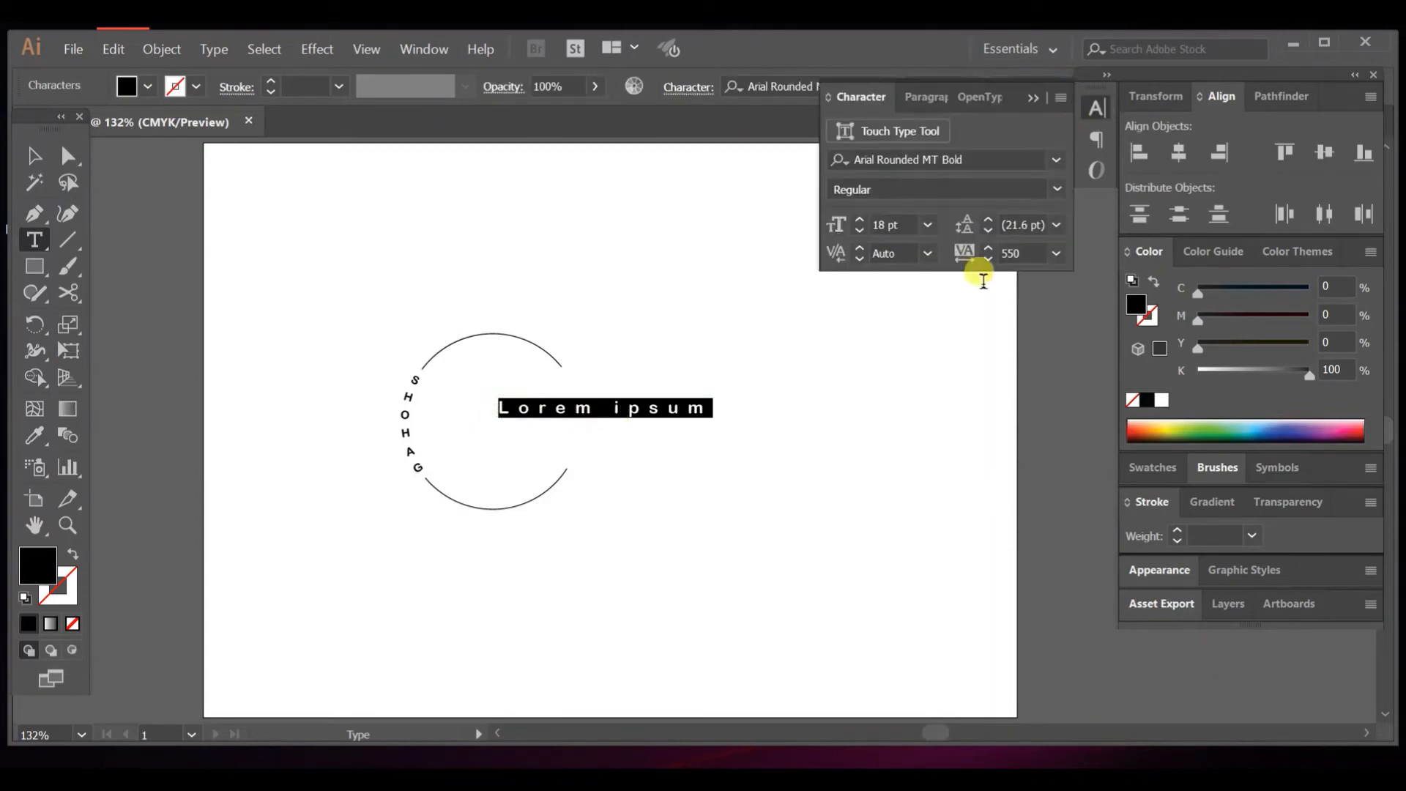
left_click(1056, 253)
left_click(1092, 427)
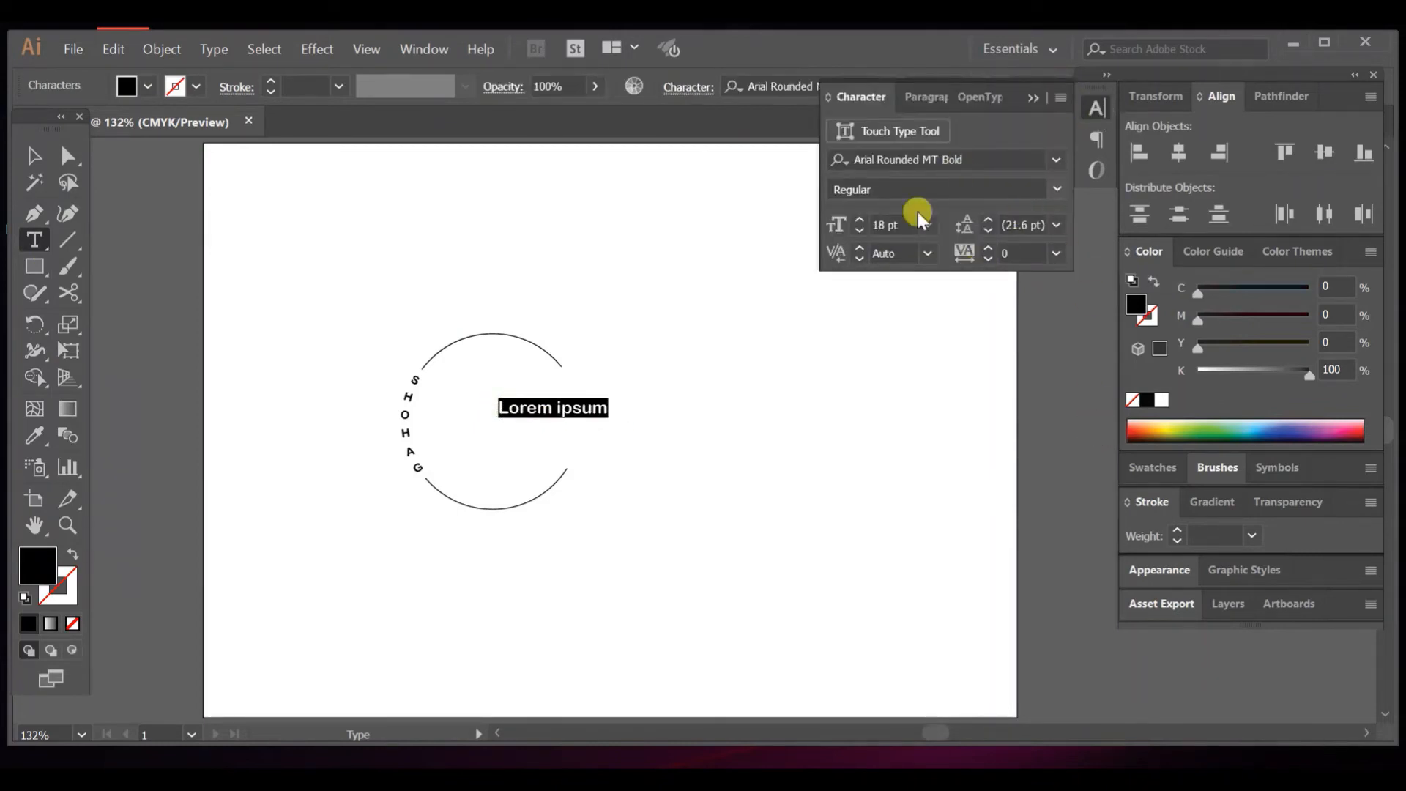
Step: Set the new horizontal text's font to Halimun
left_click(1056, 160)
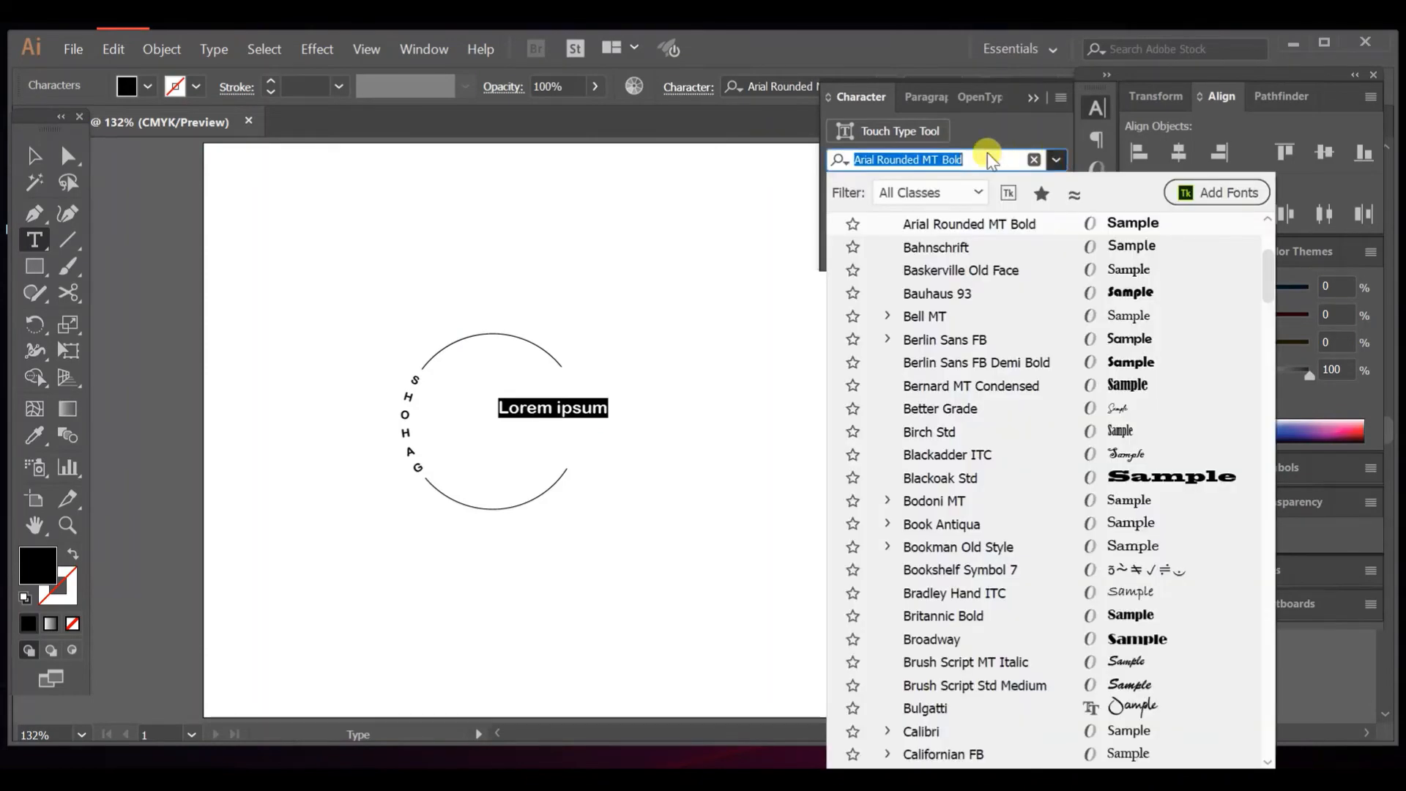
type("hali")
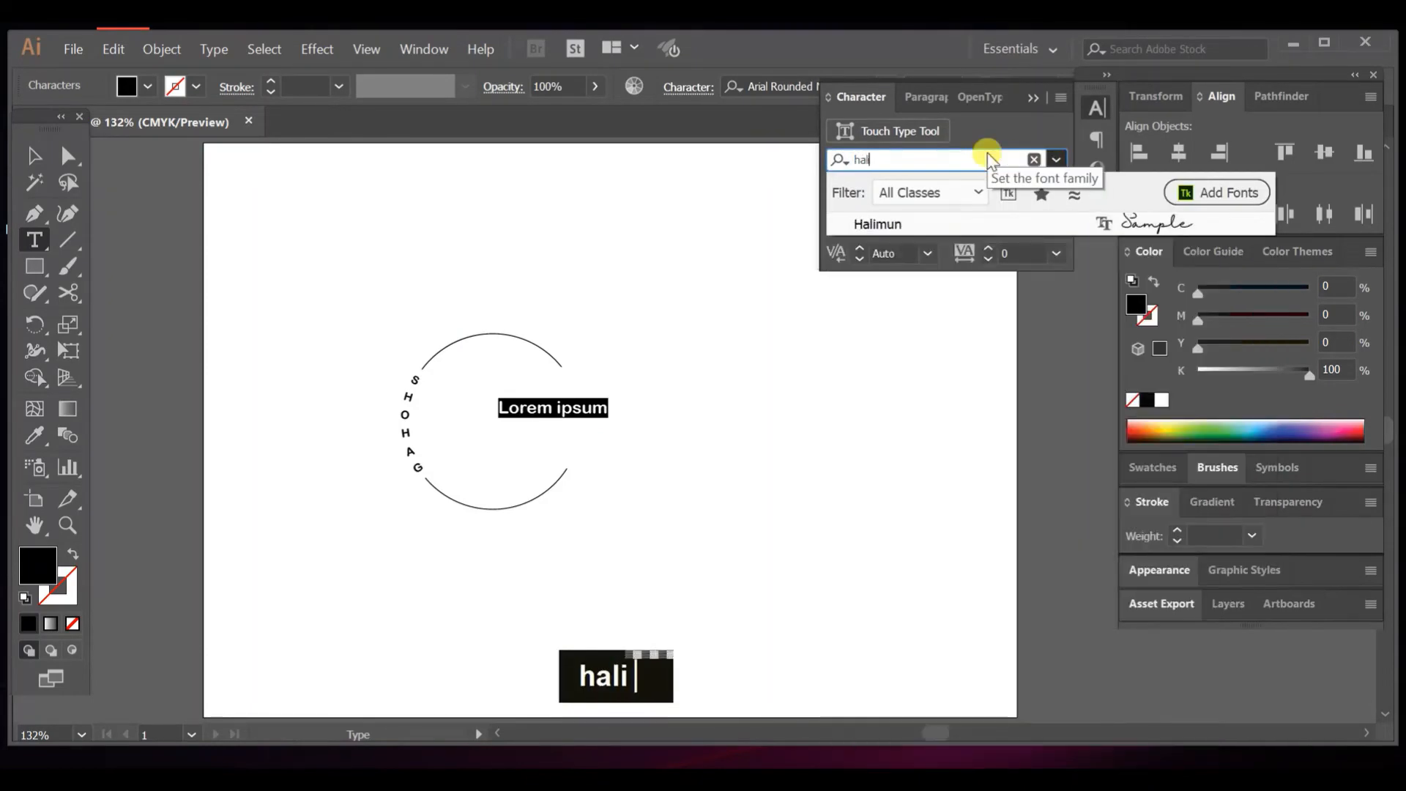
left_click(888, 224)
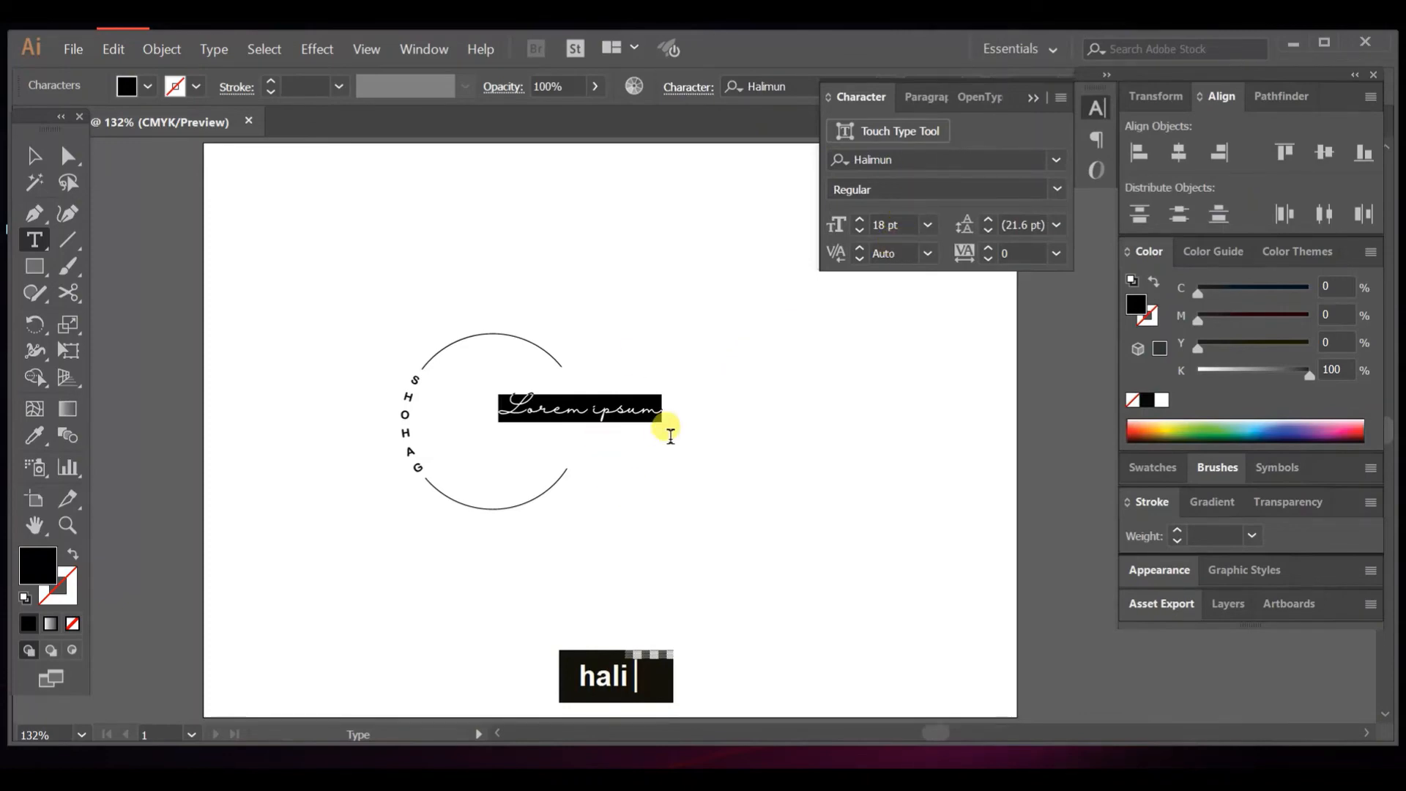
Step: Replace the placeholder text with "Photography"
type("PHo")
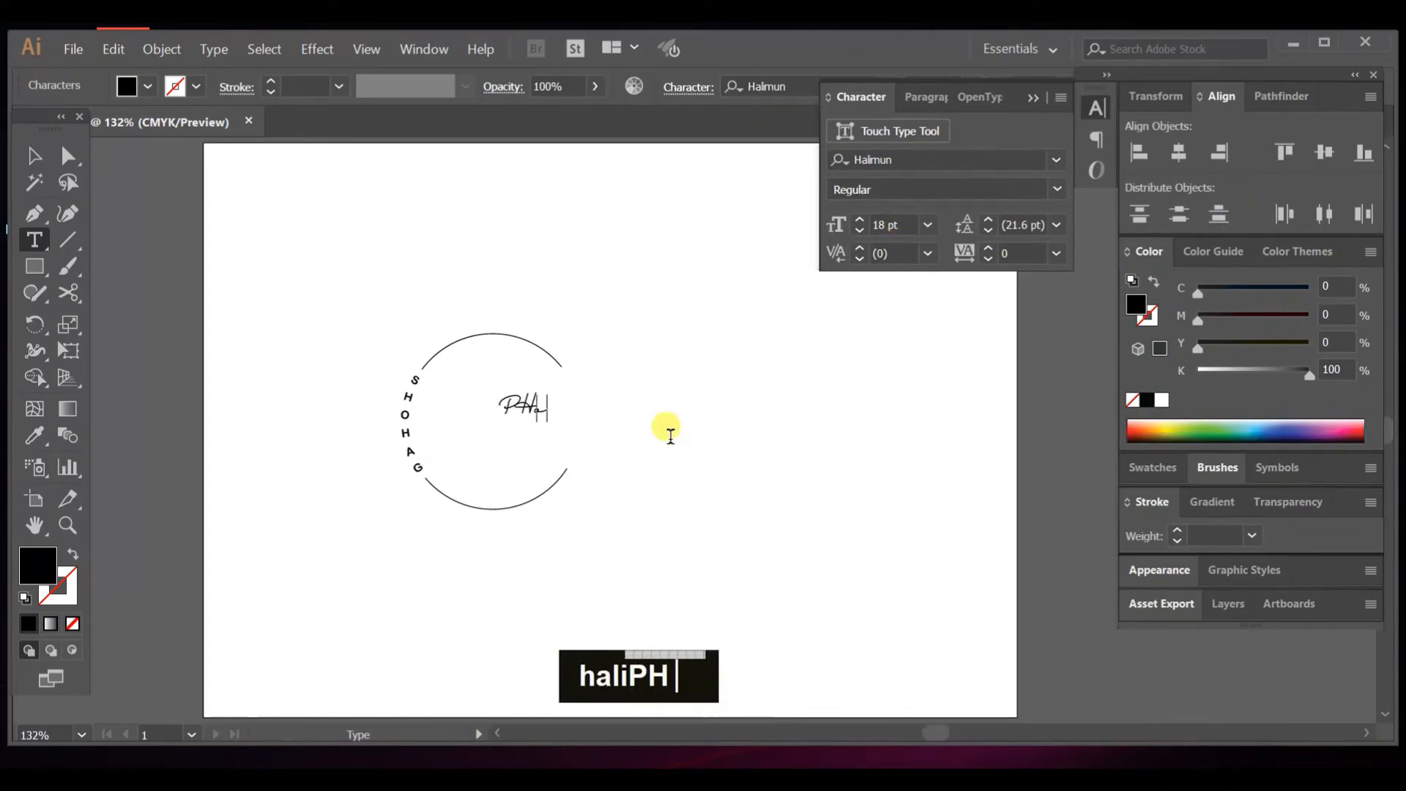
key("BackSpace")
key("BackSpace")
type("hot")
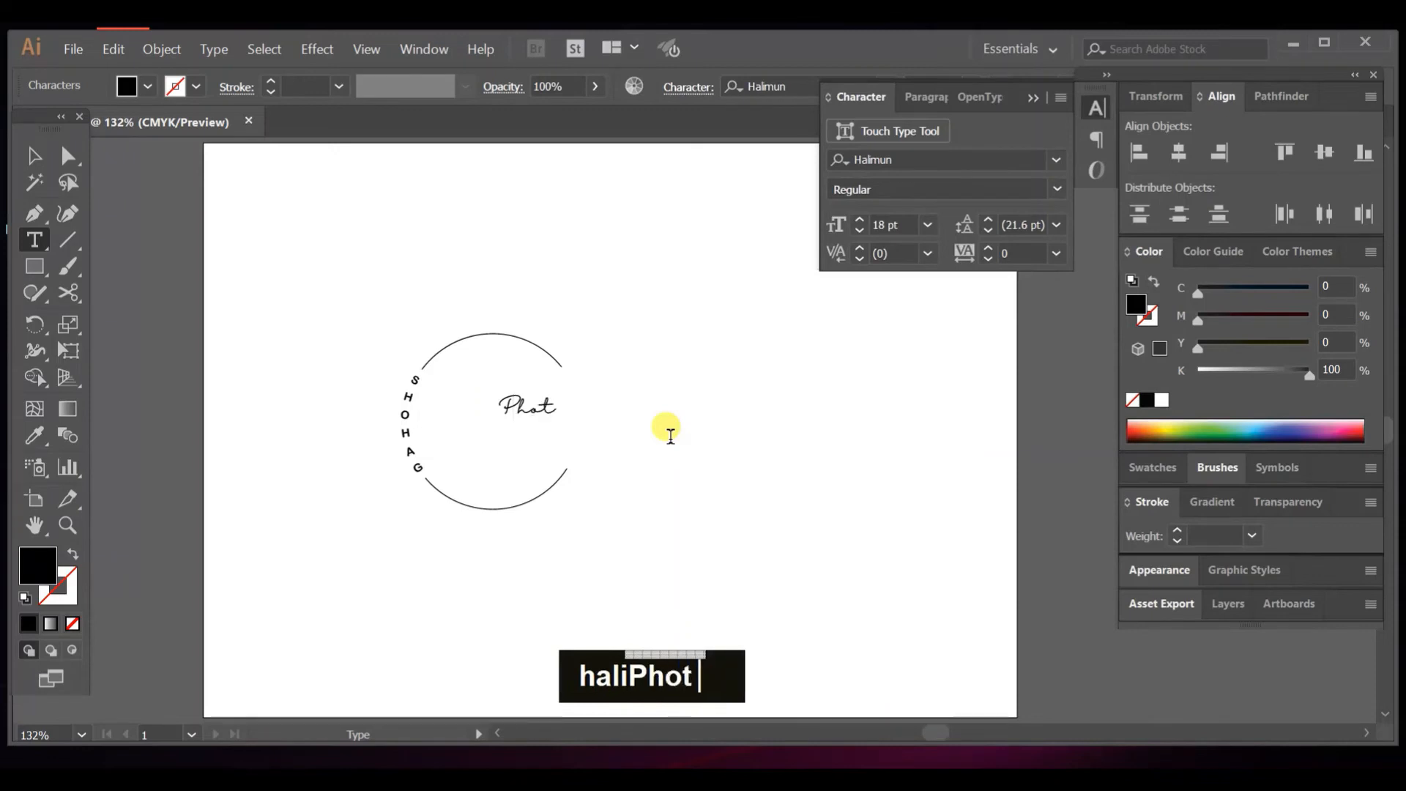
type("ography")
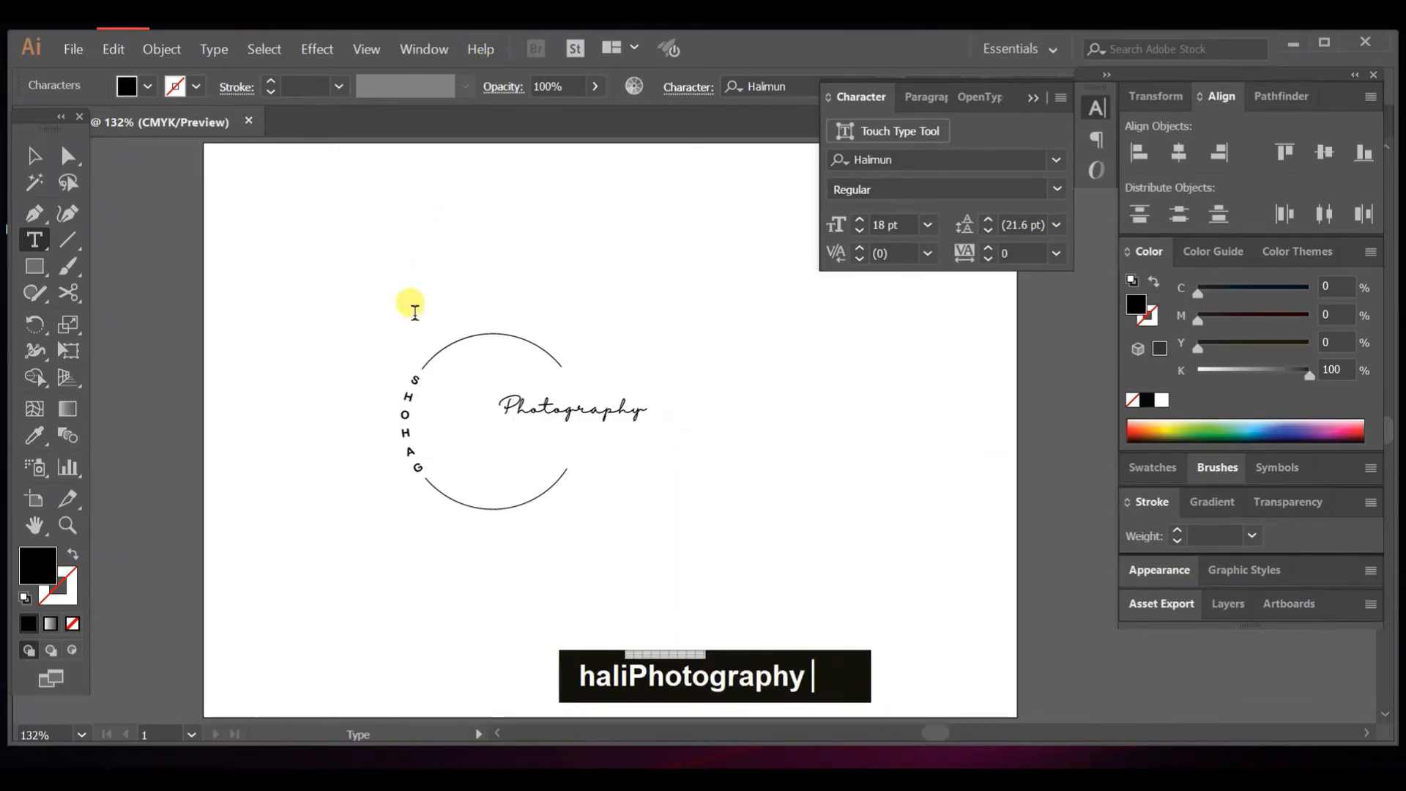
Step: Enlarge the Photography text and position it so it starts inside the circle and runs out through the right gap
left_click(29, 155)
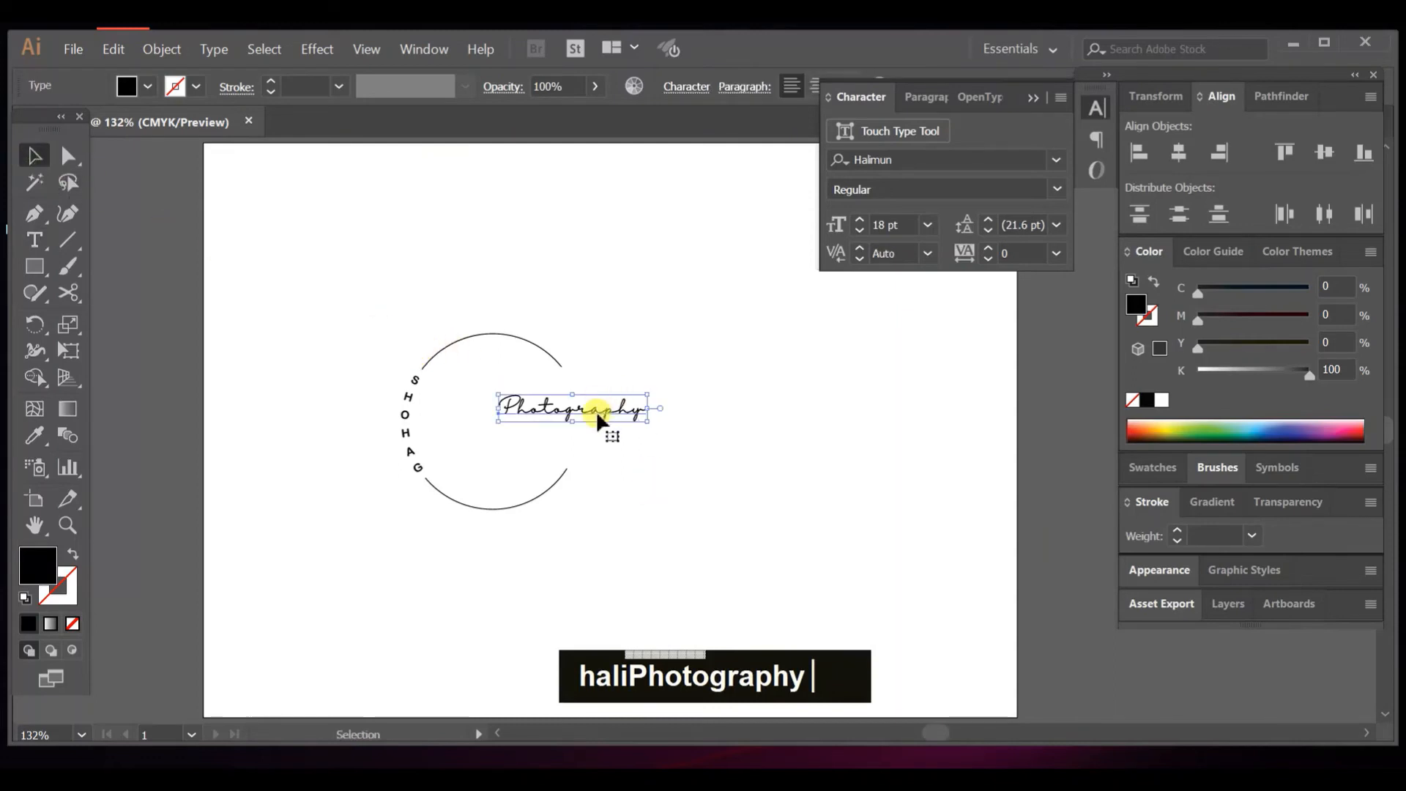
left_click_drag(591, 415, 684, 487)
left_click_drag(549, 421, 563, 423)
left_click(652, 459)
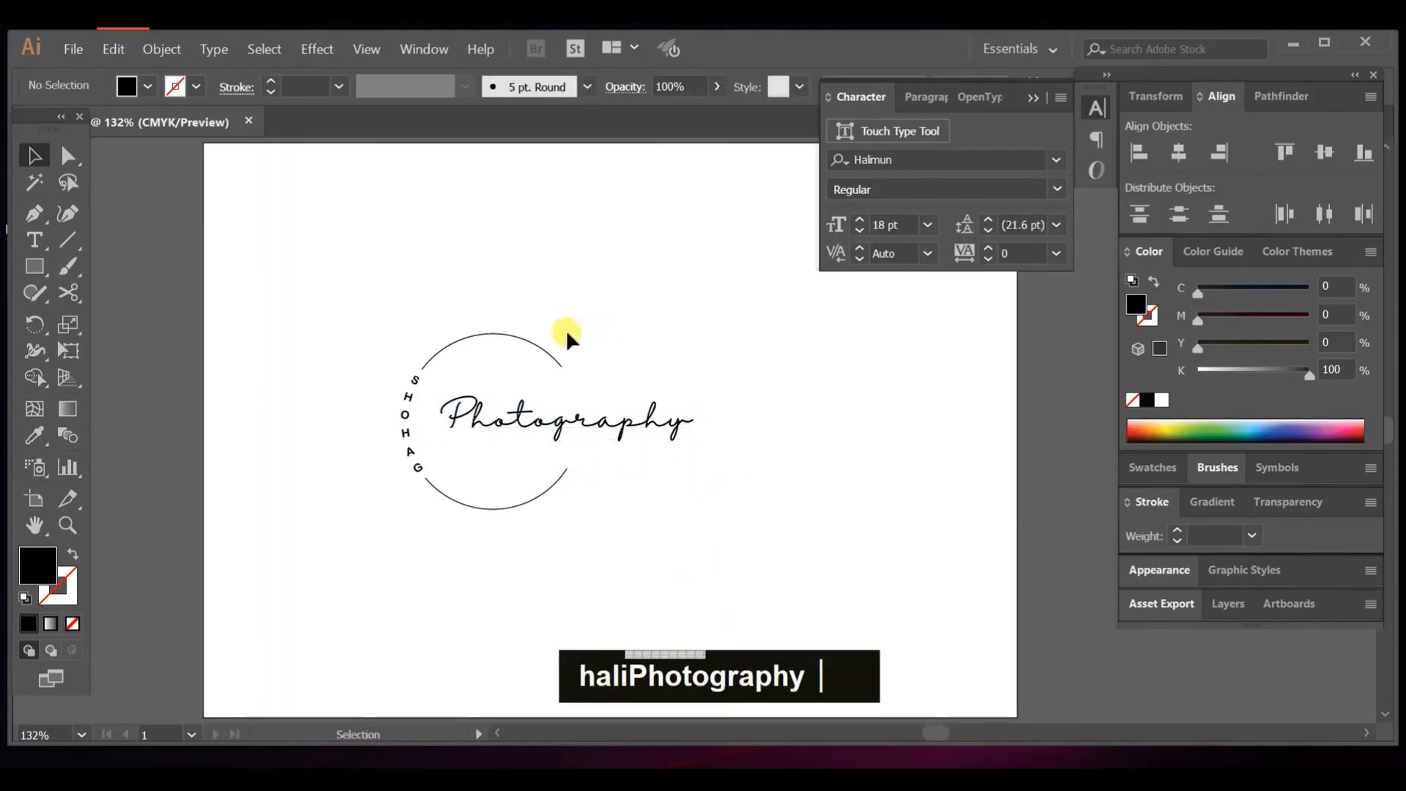
Step: Compare 1 pt and 2 pt stroke weights on the circle's arcs and keep 2 pt
left_click(555, 354)
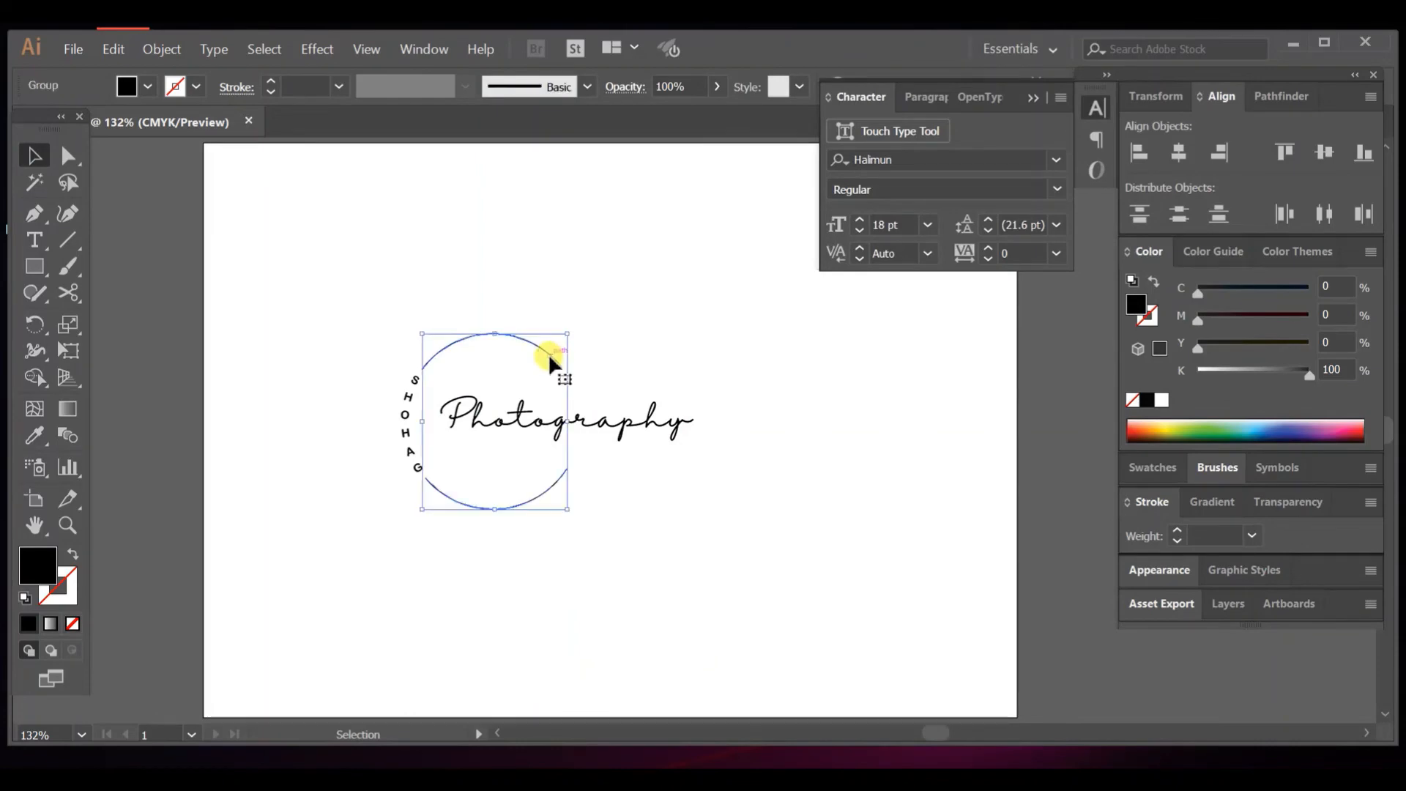
left_click(1252, 535)
left_click(1289, 138)
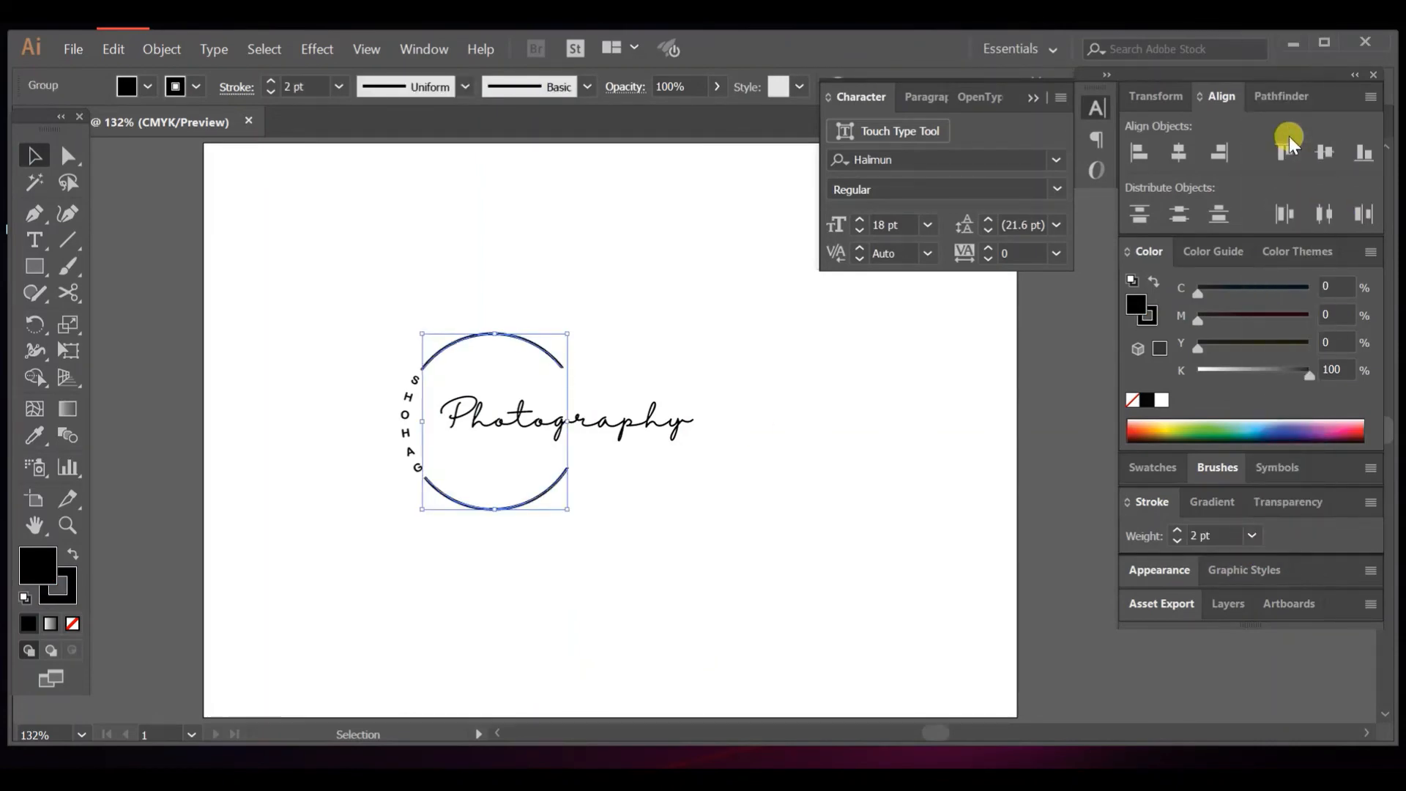
left_click(1249, 535)
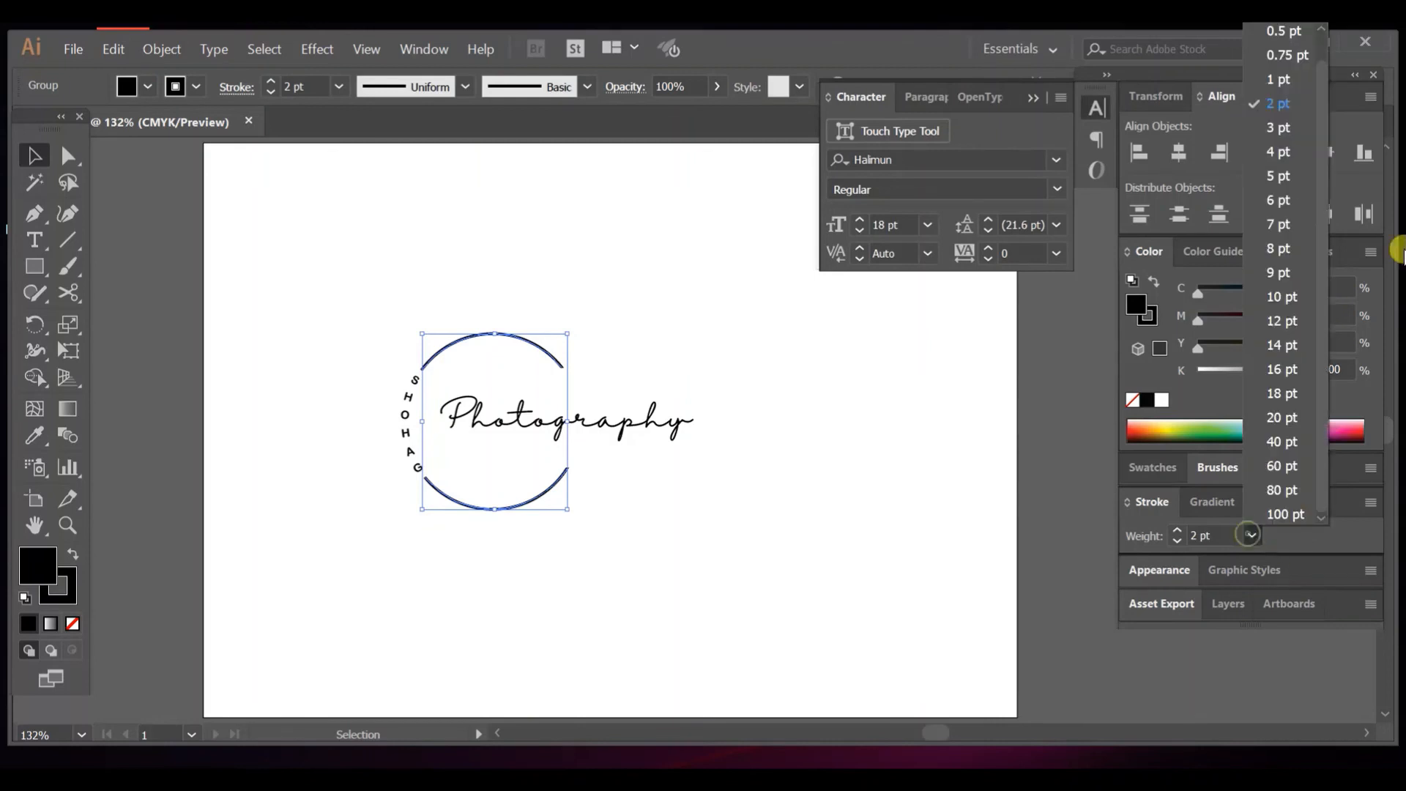
left_click(1289, 88)
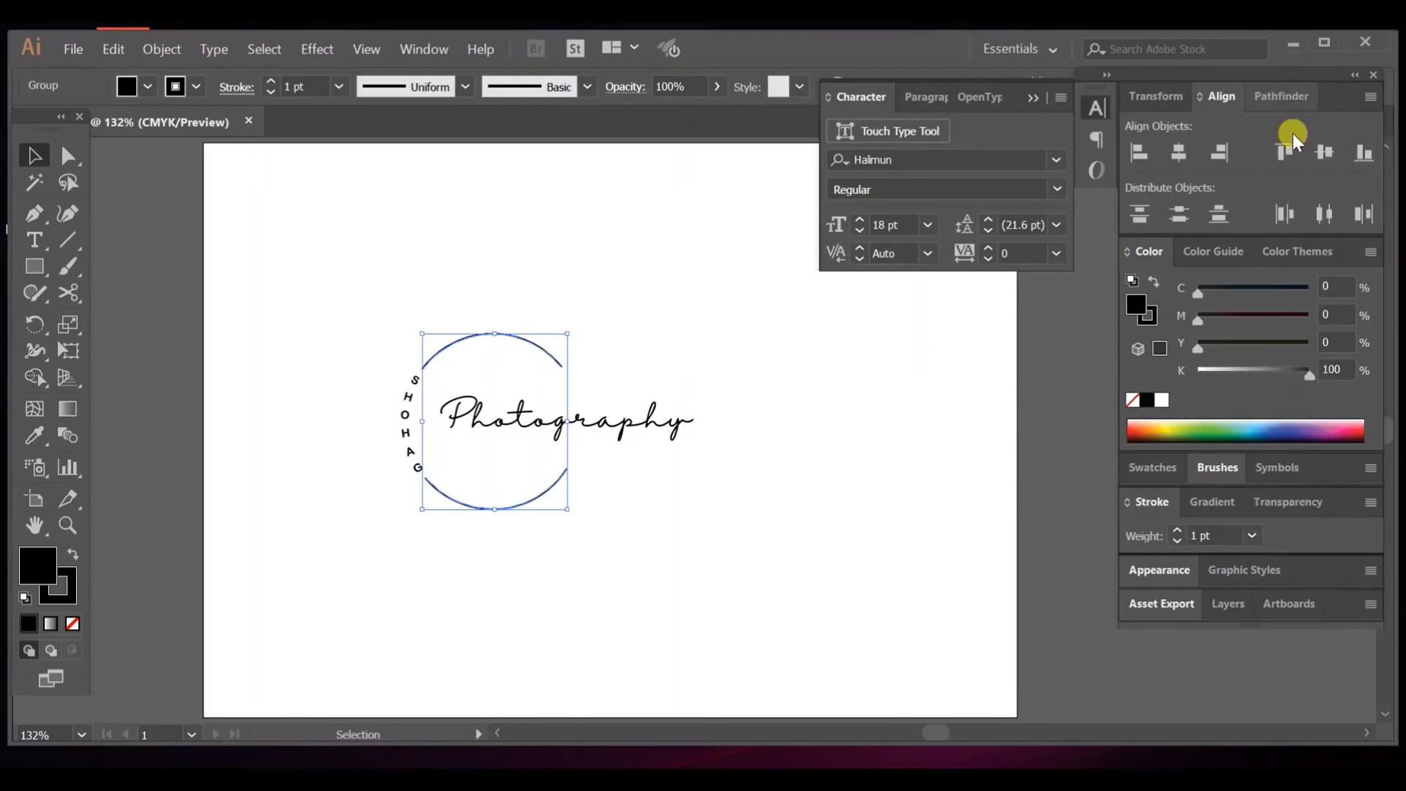
left_click(1251, 535)
left_click(1274, 126)
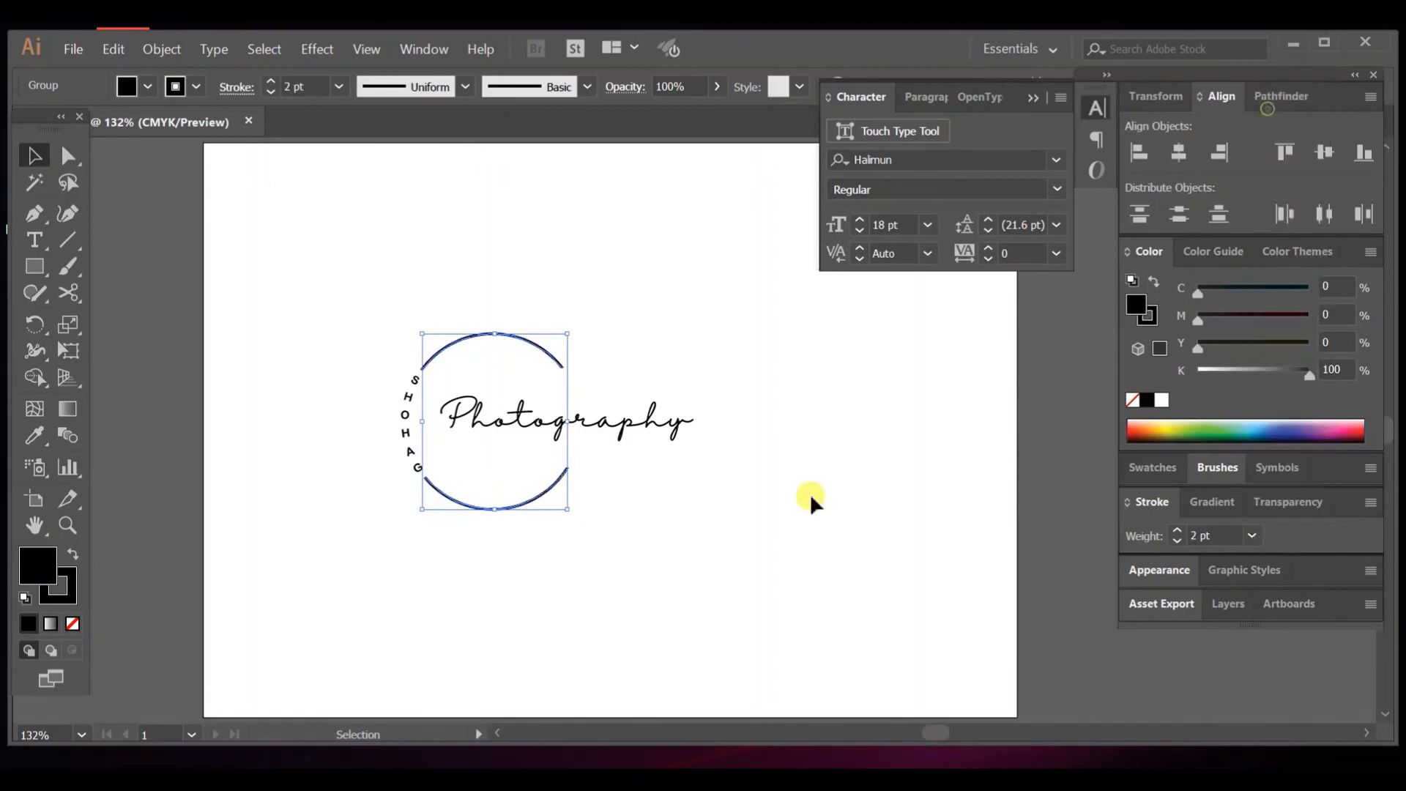
left_click(793, 511)
left_click(655, 424)
left_click(707, 519)
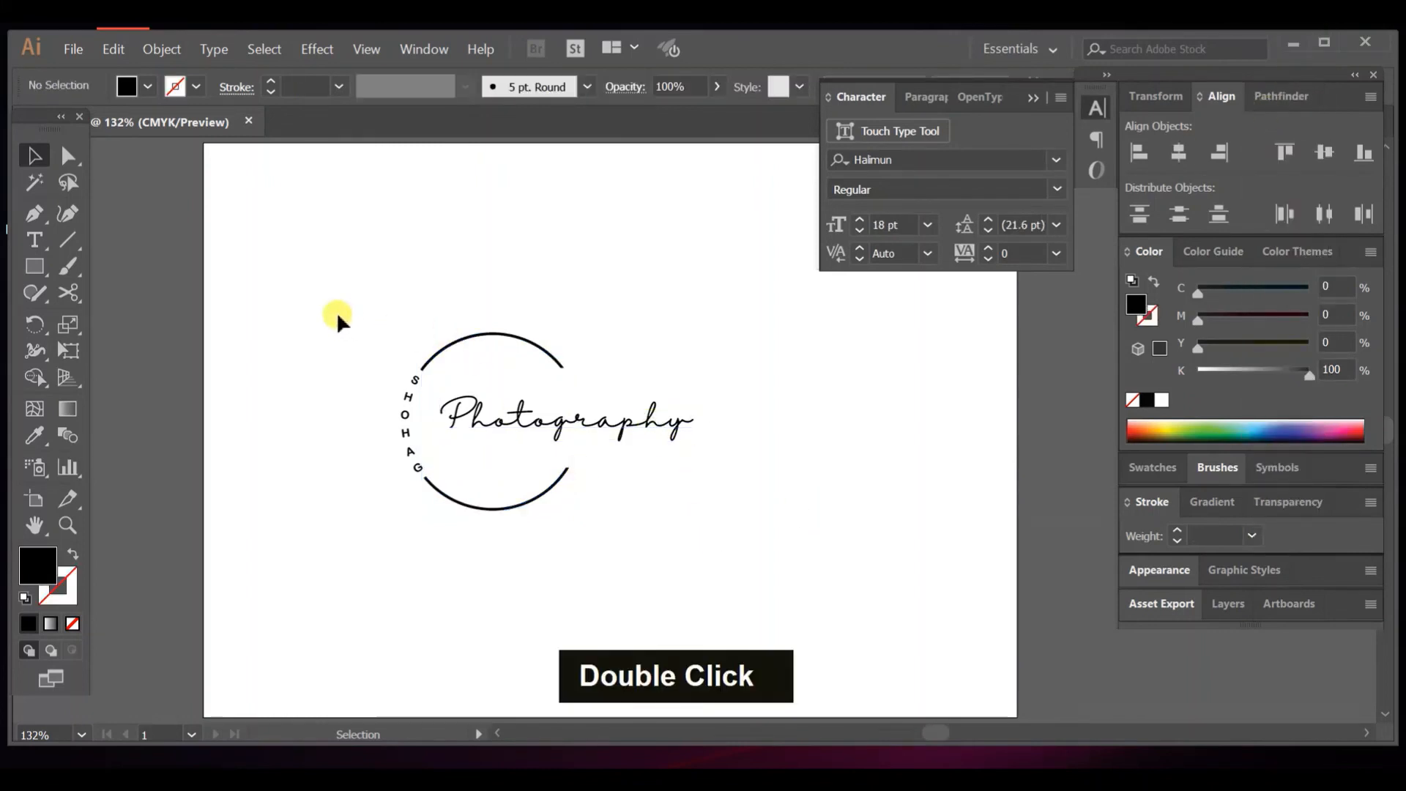
Step: Enlarge the Photography text slightly about its centre, keeping its proportions
left_click_drag(339, 317, 731, 599)
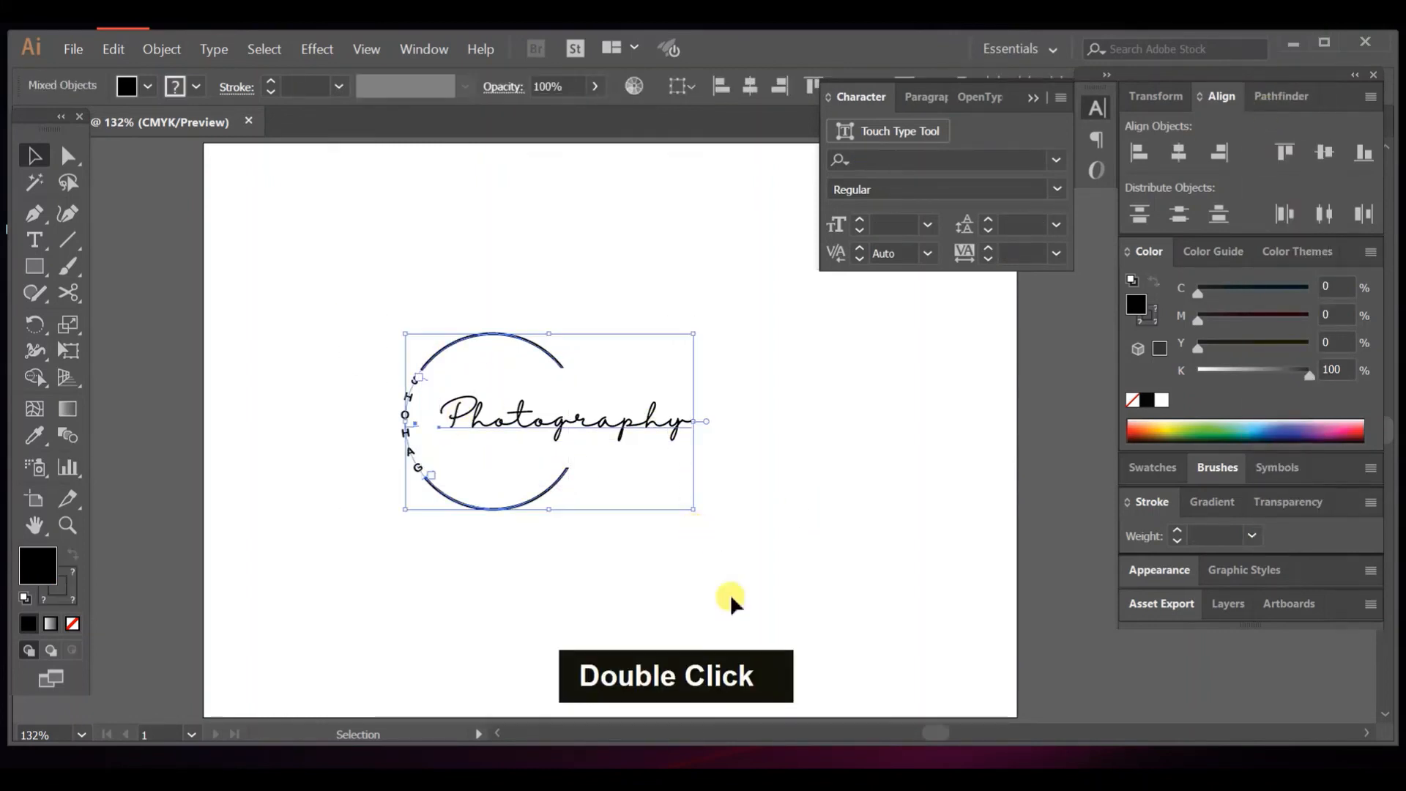
left_click(734, 401)
left_click(635, 436)
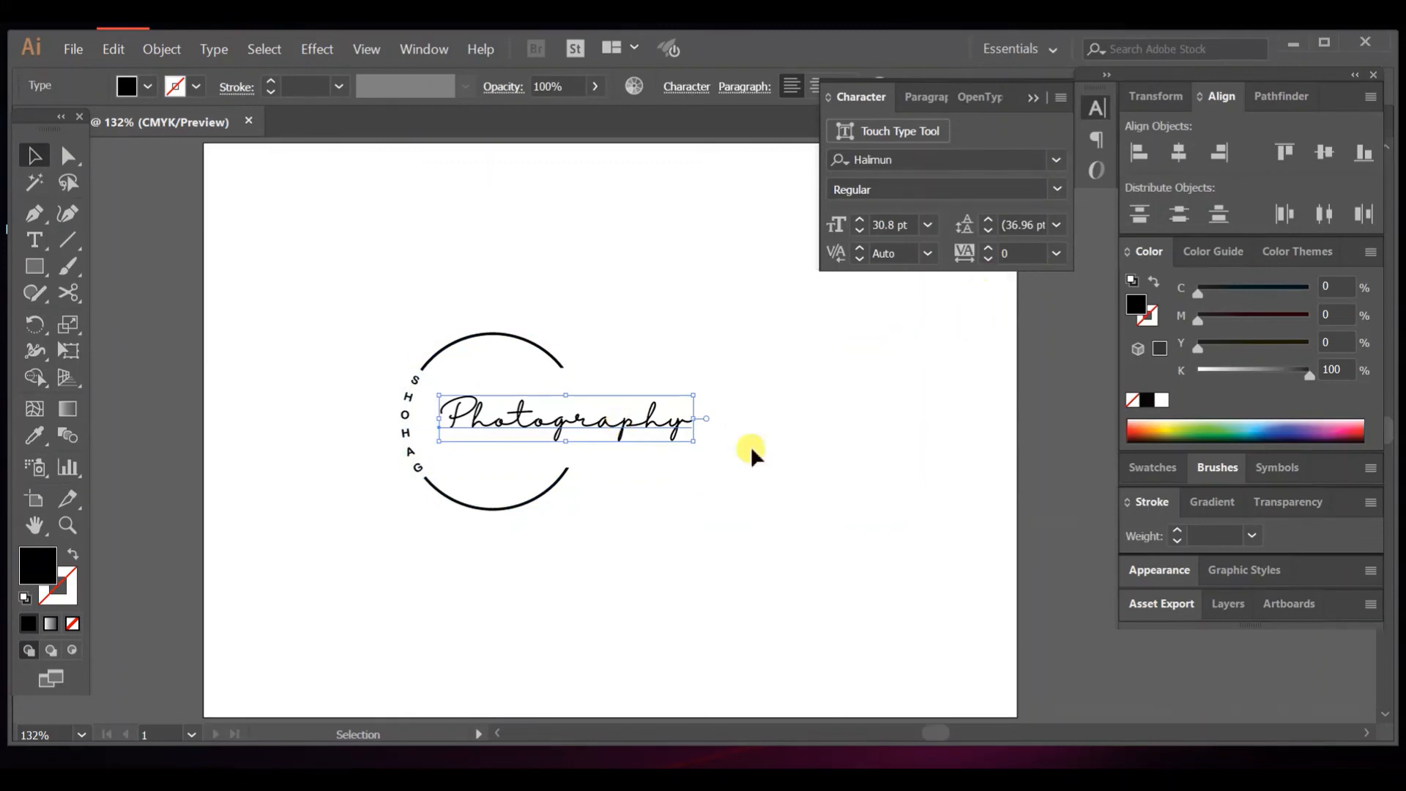
left_click_drag(692, 441, 718, 438)
Step: Scale up the entire logo proportionally from its centre, including the arcs, curved name and Photography text
left_click_drag(389, 306, 609, 527)
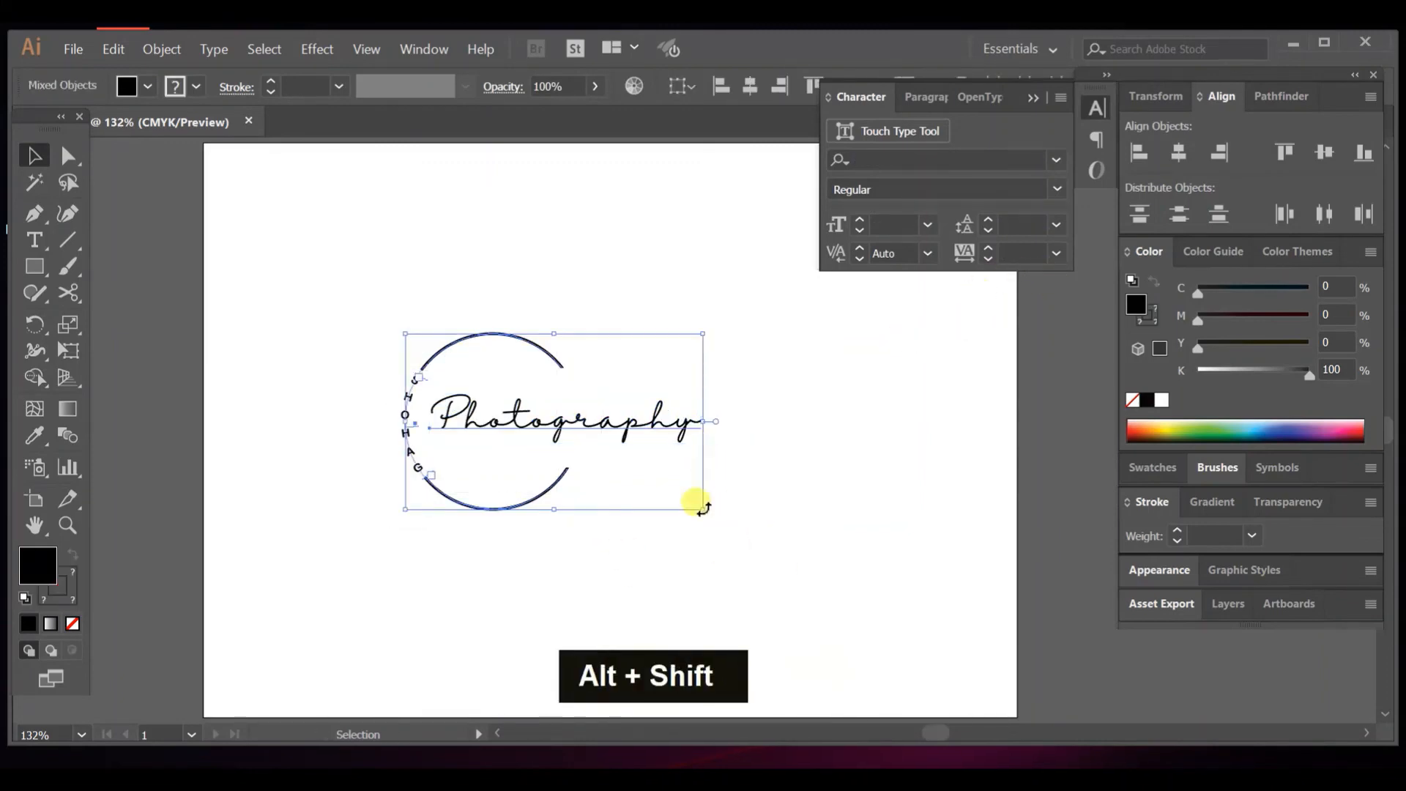
mouse_move(703, 513)
left_mouse_down()
mouse_move(732, 546)
mouse_move(755, 545)
left_mouse_up()
left_click(833, 493)
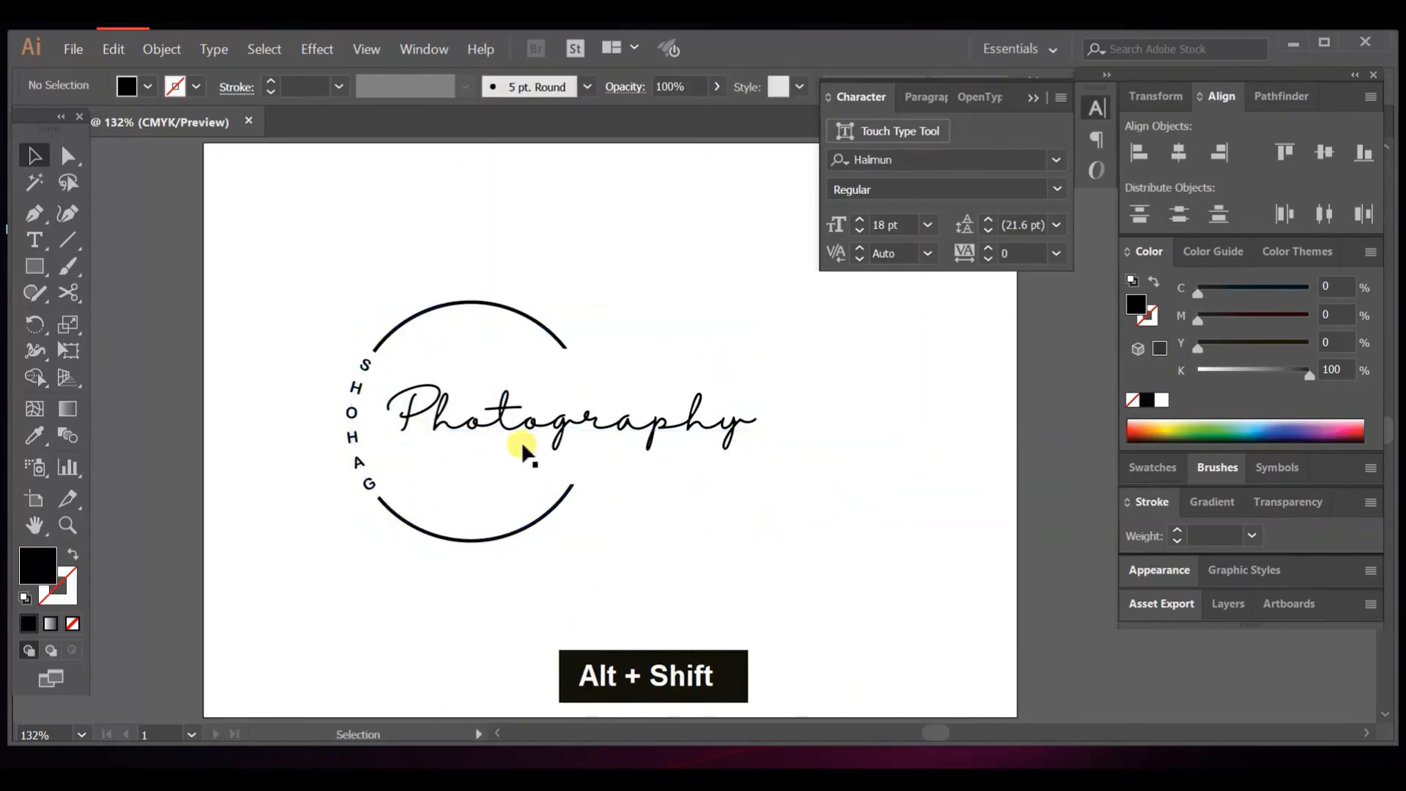
Step: Put away the Character settings and shift the Photography text slightly to the right through the circle's gap
left_click(1033, 98)
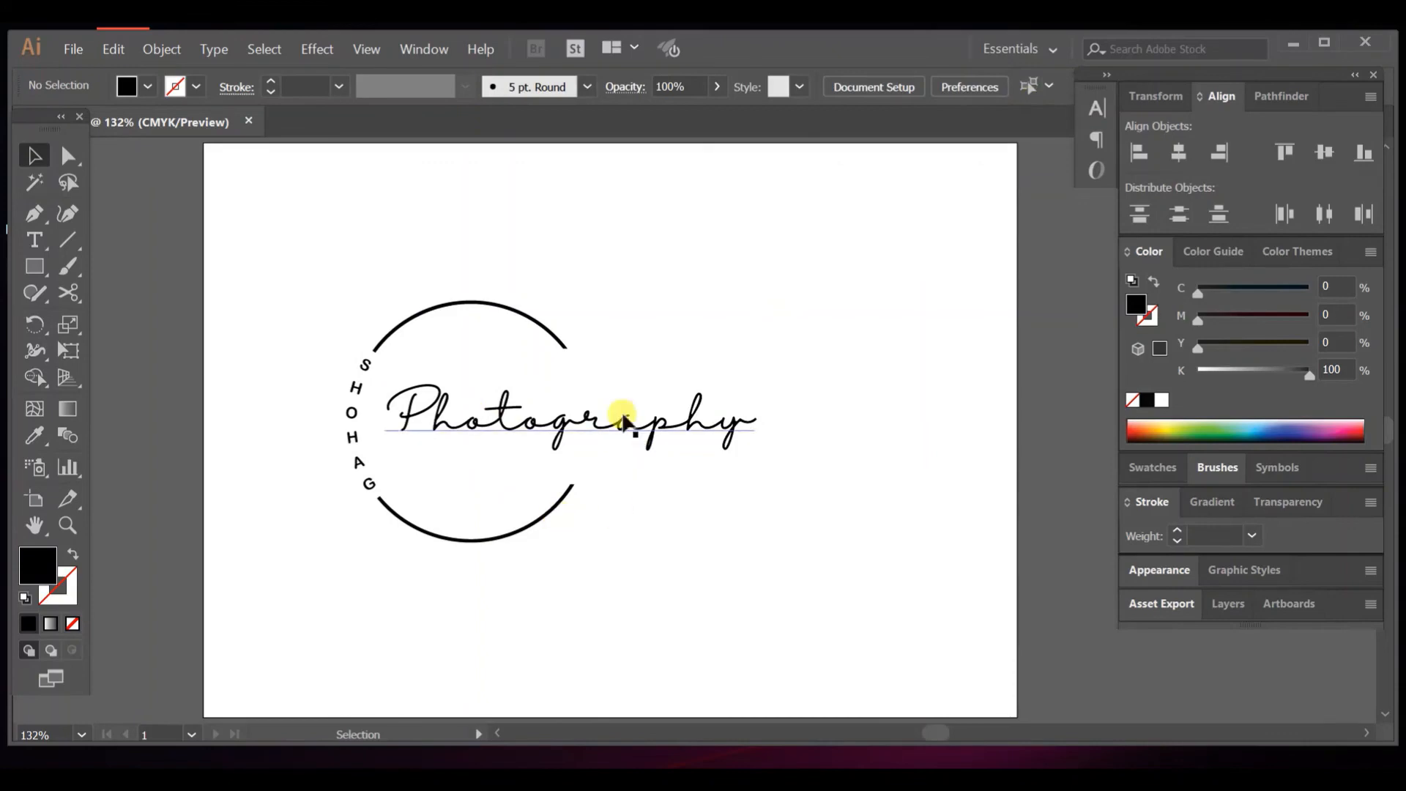
left_click_drag(509, 414, 609, 422)
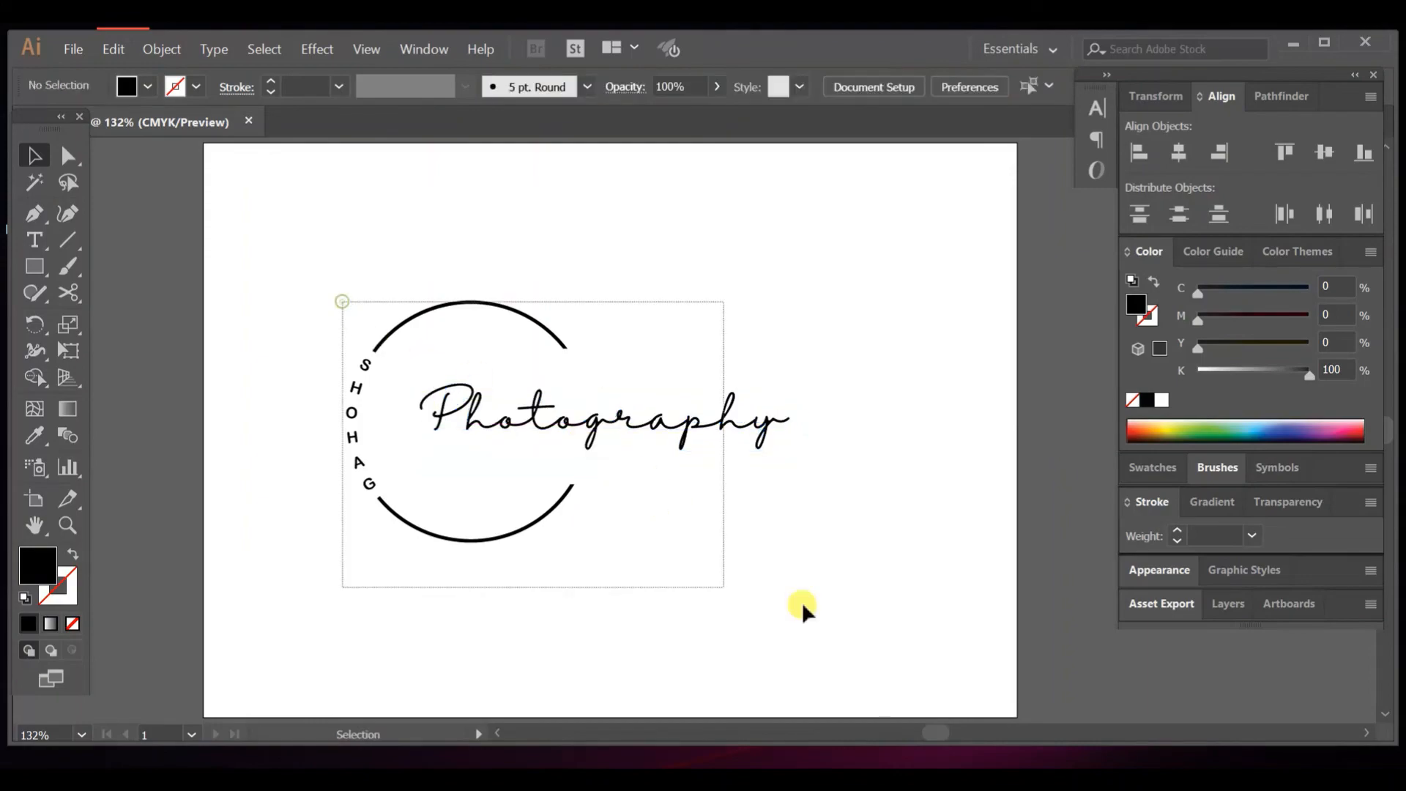